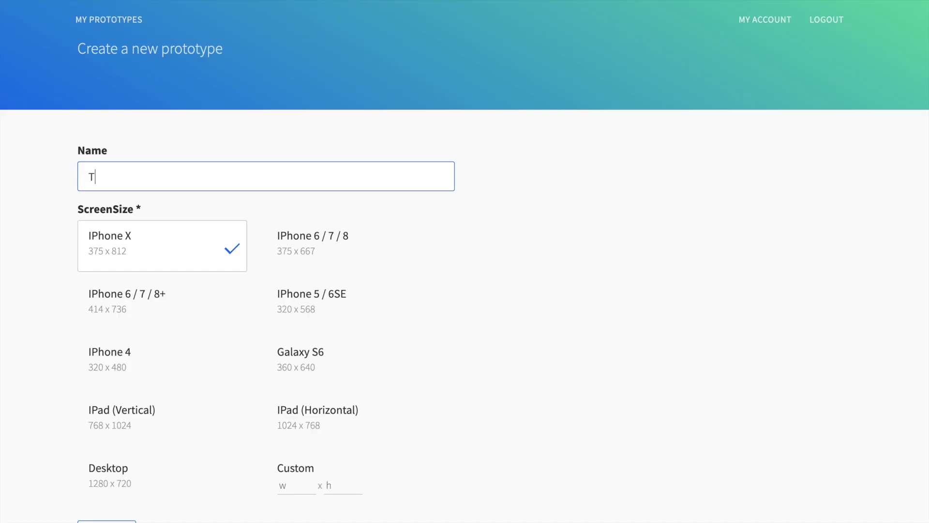
# Create 'The Pet Store' prototype at iPhone 6 / 7 / 8 size with an empty screen.
pyautogui.write('Pet Store')
pyautogui.click(272, 237)
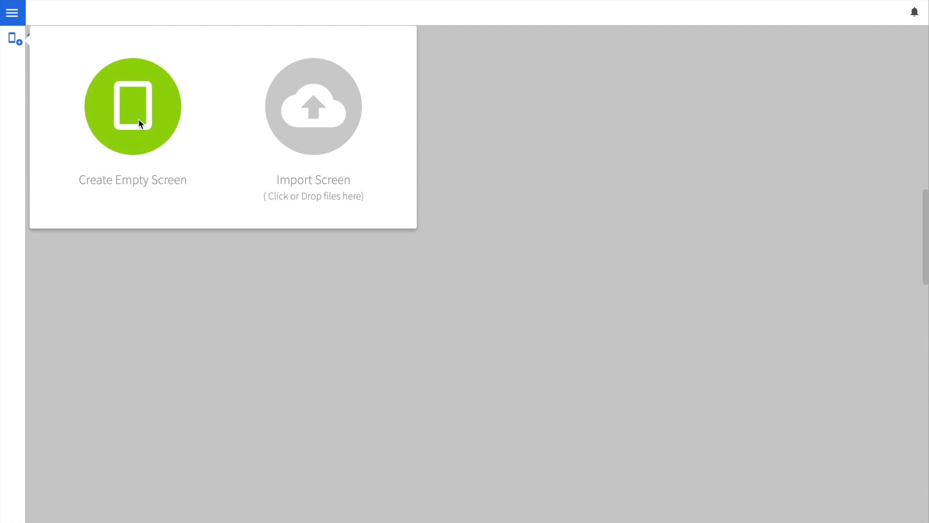
pyautogui.click(141, 122)
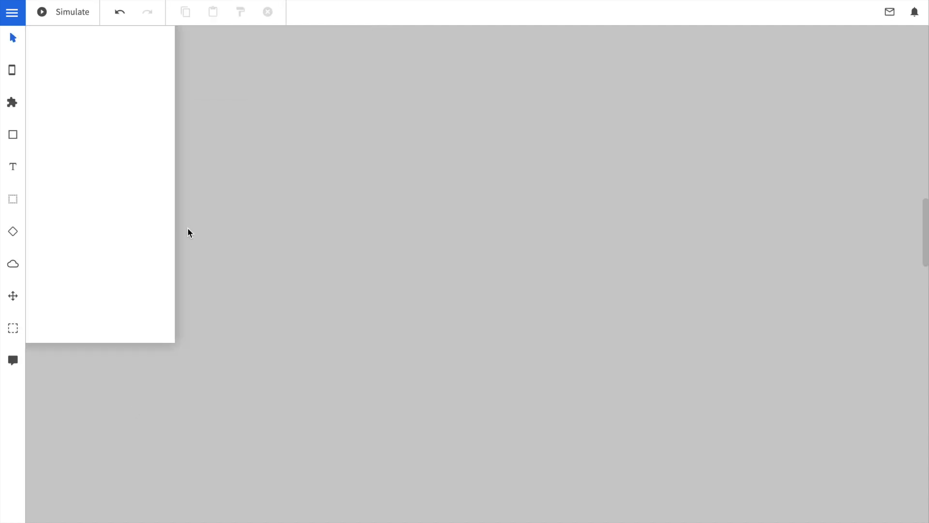
# Add a wide 'Pet Store' title label near the top of the first screen.
pyautogui.press('t')
pyautogui.moveTo(278, 162)
pyautogui.mouseDown()
pyautogui.moveTo(410, 200)
pyautogui.moveTo(429, 181)
pyautogui.mouseUp()
pyautogui.write('Pet Store')
pyautogui.moveTo(279, 181); pyautogui.dragTo(265, 187)
# Place a button below the title, caption it 'Browse' and enlarge its font size.
pyautogui.press('c')
pyautogui.moveTo(196, 94); pyautogui.dragTo(425, 261)
pyautogui.doubleClick(297, 240)
pyautogui.write('Browse')
pyautogui.click(895, 426)
pyautogui.click(833, 271)
pyautogui.click(522, 266)
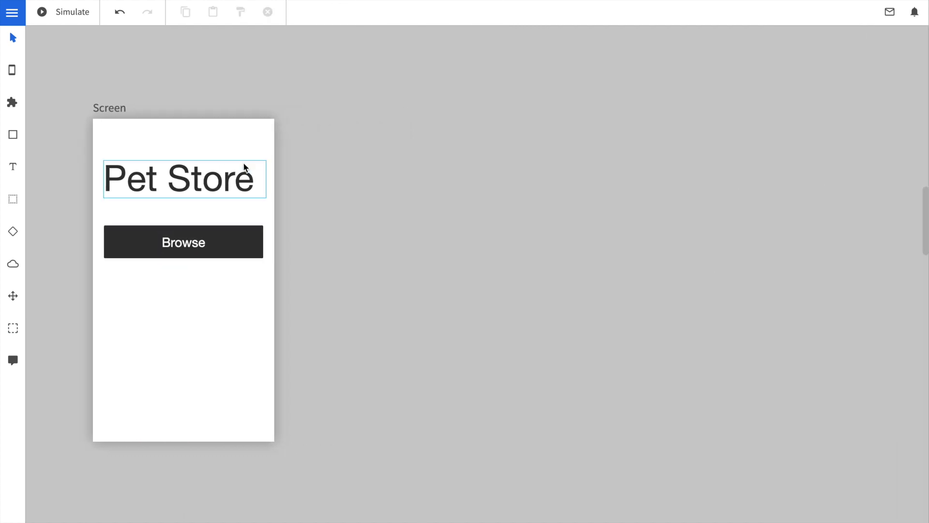
# Add an empty Screen 1 to the right, top-aligned with the first screen.
pyautogui.click(12, 70)
pyautogui.click(195, 203)
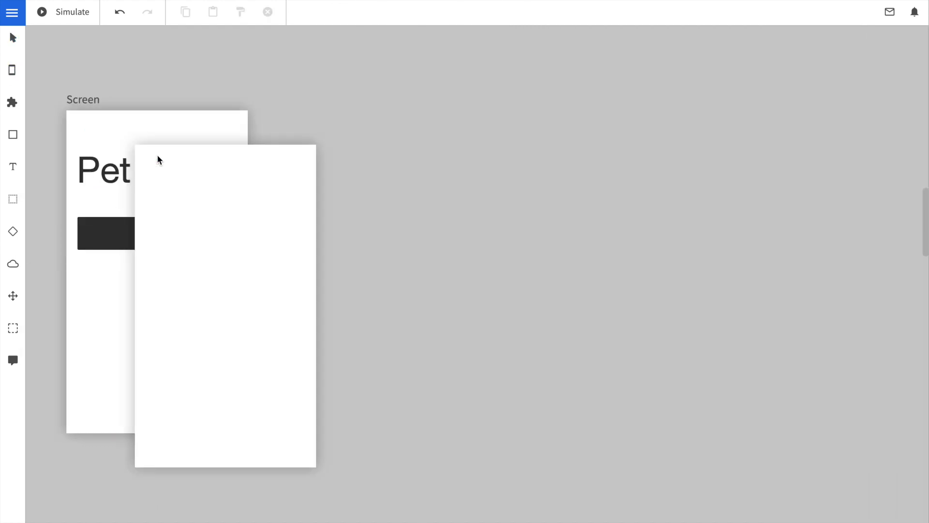
pyautogui.click(382, 121)
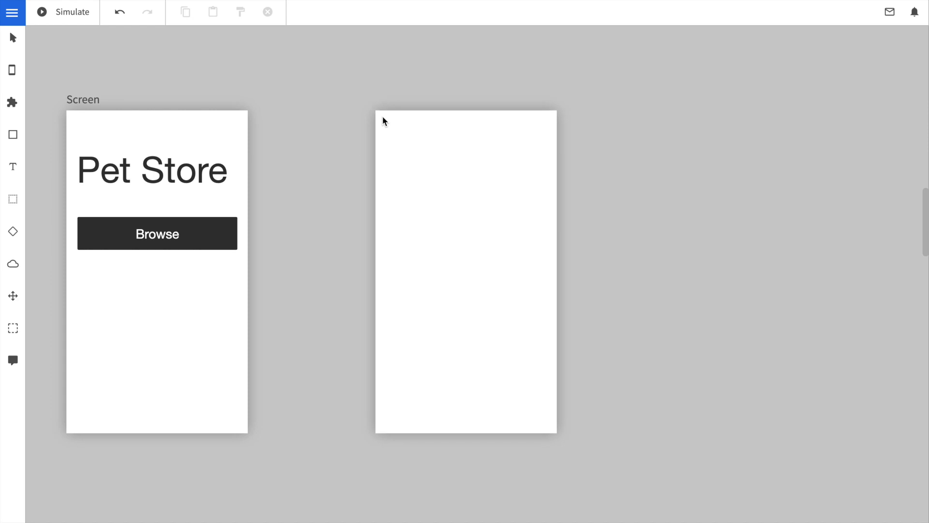
pyautogui.moveTo(419, 180); pyautogui.dragTo(419, 184)
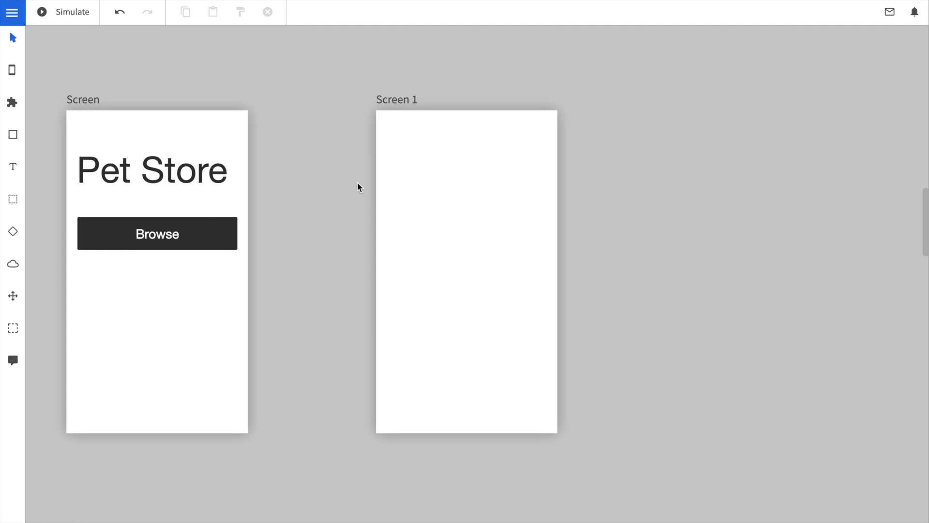
# Place a Rest service between the screens and link the Browse button to it.
pyautogui.moveTo(14, 263); pyautogui.dragTo(297, 229)
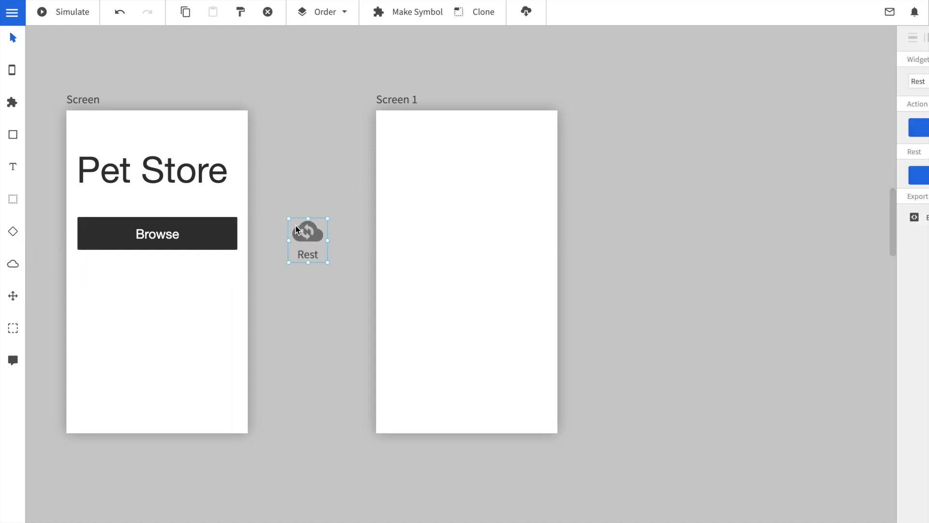
pyautogui.click(202, 232)
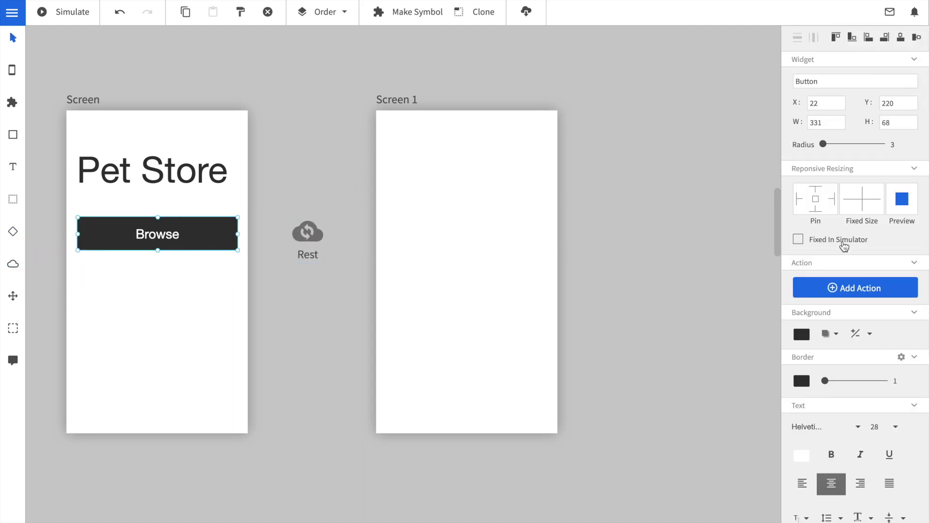
pyautogui.click(835, 293)
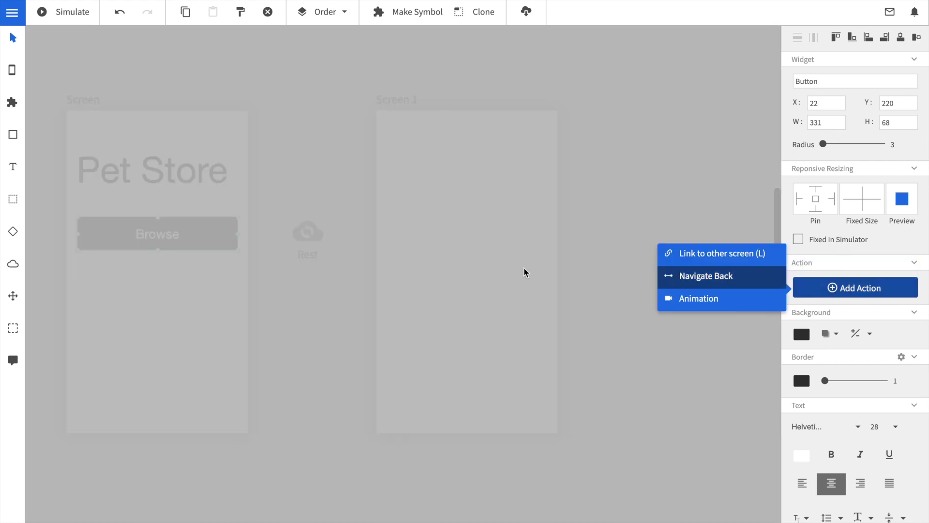
pyautogui.click(672, 252)
pyautogui.click(305, 241)
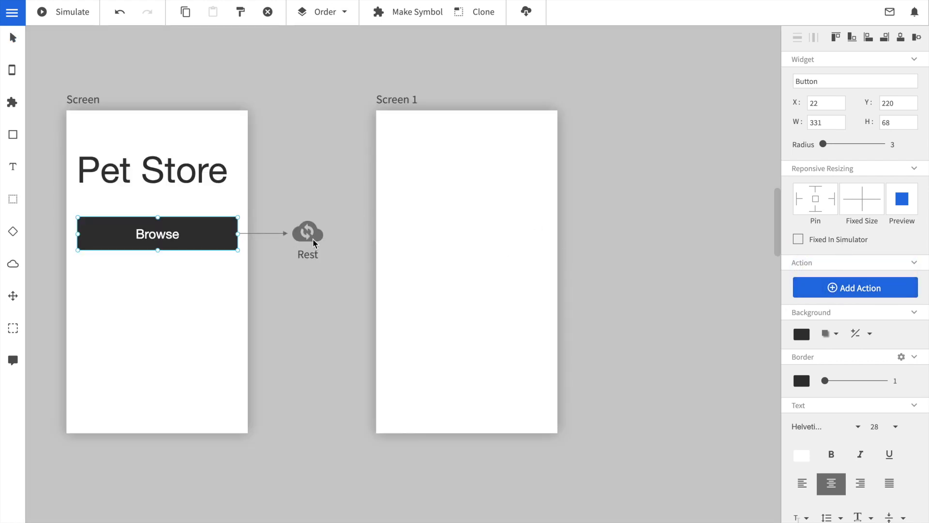
# Link the Rest service to Screen 1 and open its endpoint configuration.
pyautogui.click(307, 238)
pyautogui.click(866, 128)
pyautogui.click(467, 188)
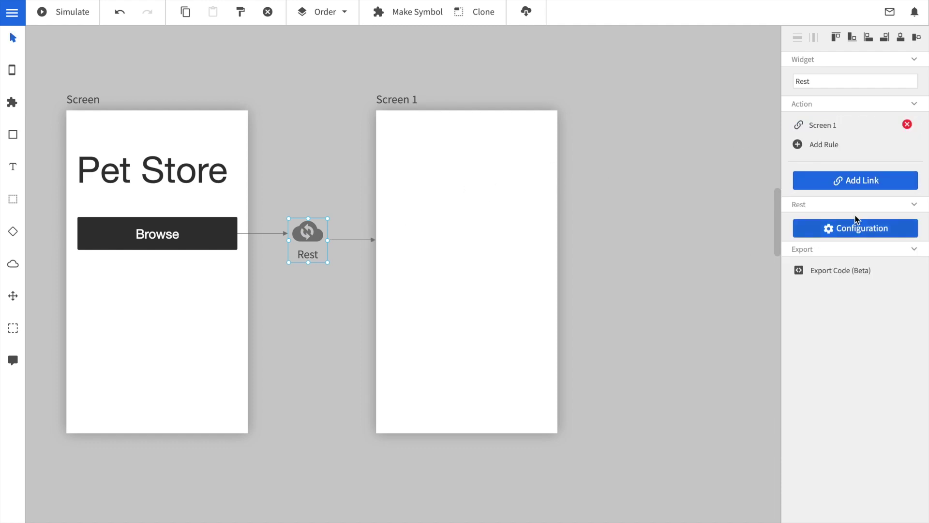
pyautogui.click(850, 228)
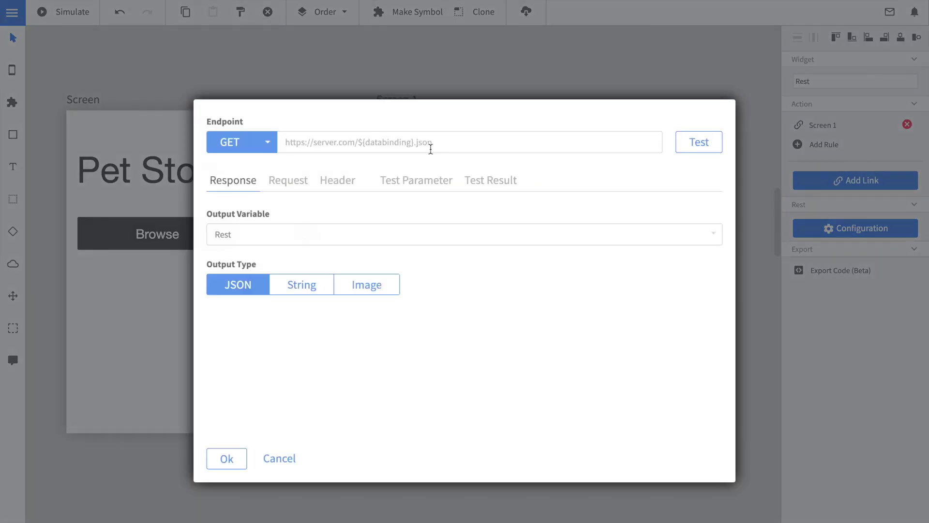
pyautogui.click(405, 143)
pyautogui.write('http://localhost:8081/public/test/pets.json')
pyautogui.click(304, 227)
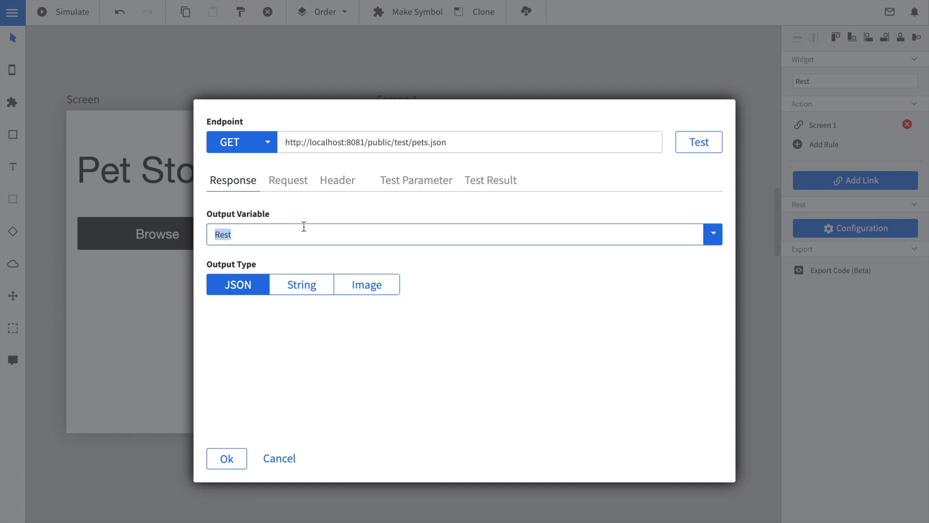
pyautogui.write('pe')
pyautogui.click(323, 393)
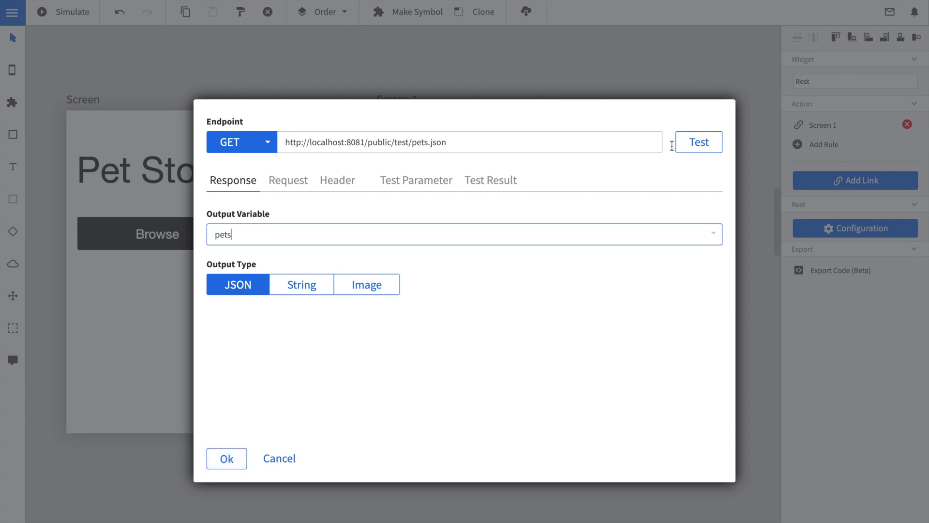
pyautogui.click(690, 143)
# Confirm the Rest settings and place a grid on Screen 1, stretched to the bottom.
pyautogui.click(239, 453)
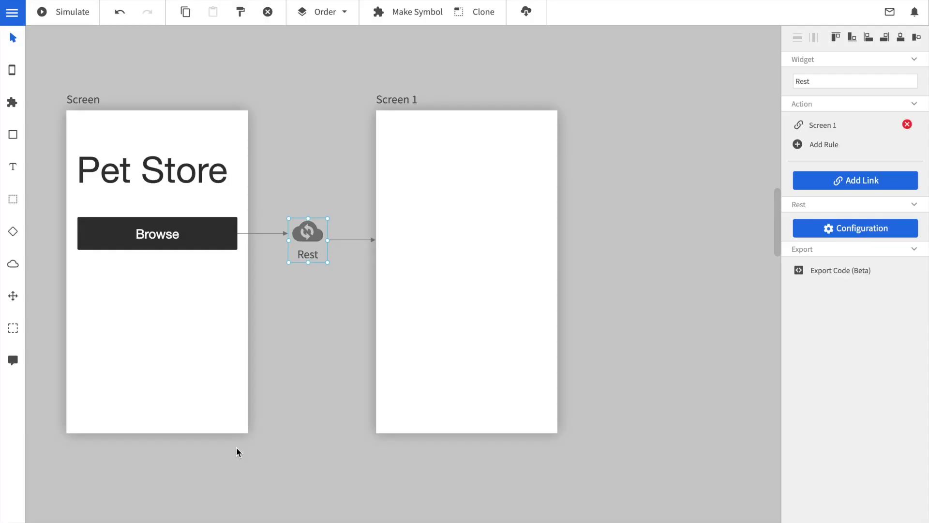
pyautogui.press('w')
pyautogui.press('BackSpace')
pyautogui.press('BackSpace')
pyautogui.press('BackSpace')
pyautogui.write('grid')
pyautogui.moveTo(93, 104); pyautogui.dragTo(399, 136)
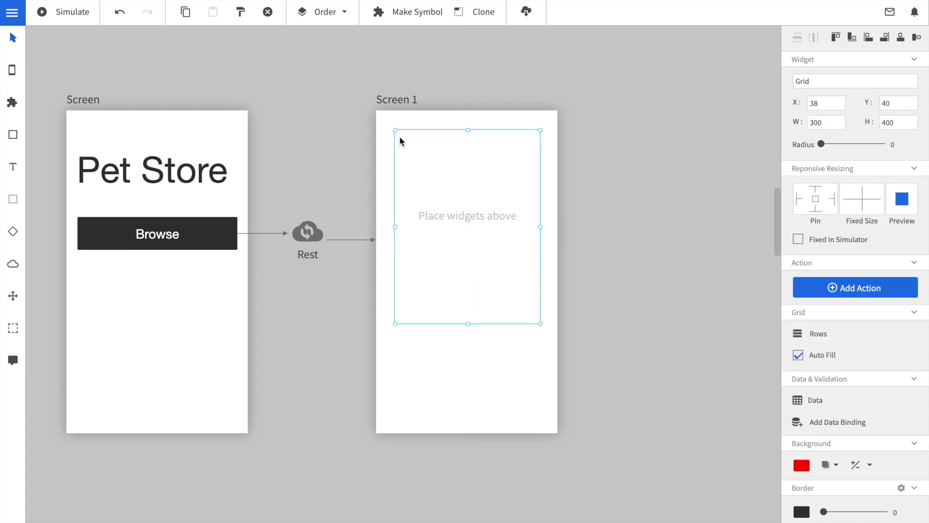
pyautogui.moveTo(468, 324); pyautogui.dragTo(466, 412)
# Add 'Name' and 'Weight' text labels in the grid's first row.
pyautogui.press('t')
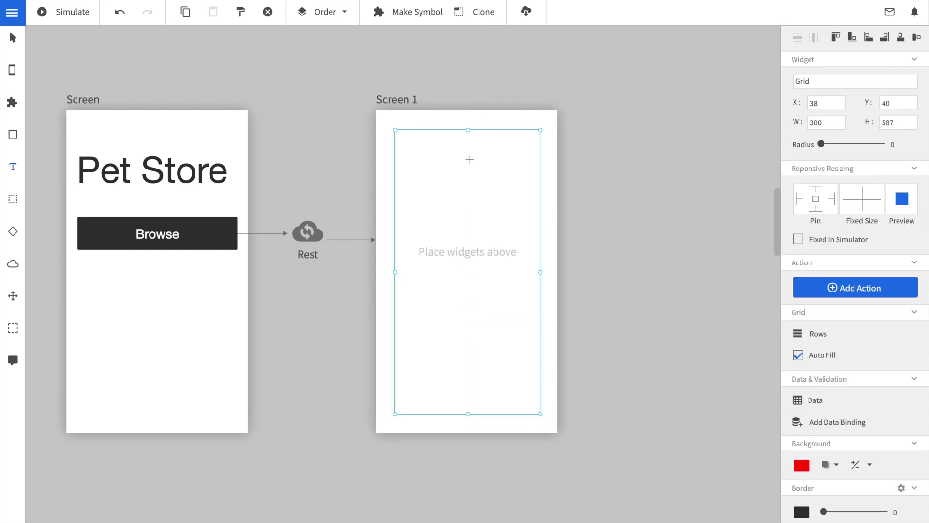
pyautogui.moveTo(457, 136); pyautogui.dragTo(535, 147)
pyautogui.write('Nmae')
pyautogui.press('BackSpace')
pyautogui.press('BackSpace')
pyautogui.press('BackSpace')
pyautogui.write('ame')
pyautogui.click(616, 137)
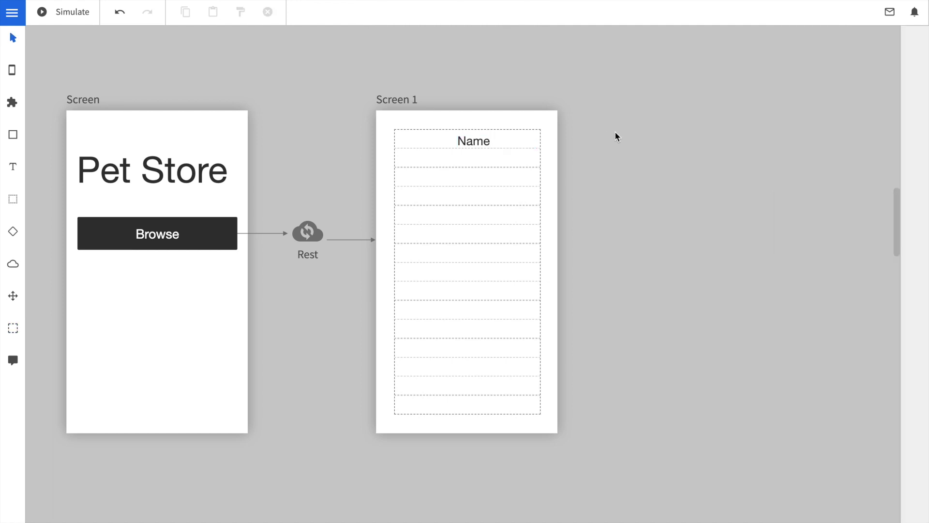
pyautogui.moveTo(458, 151); pyautogui.dragTo(503, 160)
pyautogui.write('Weight')
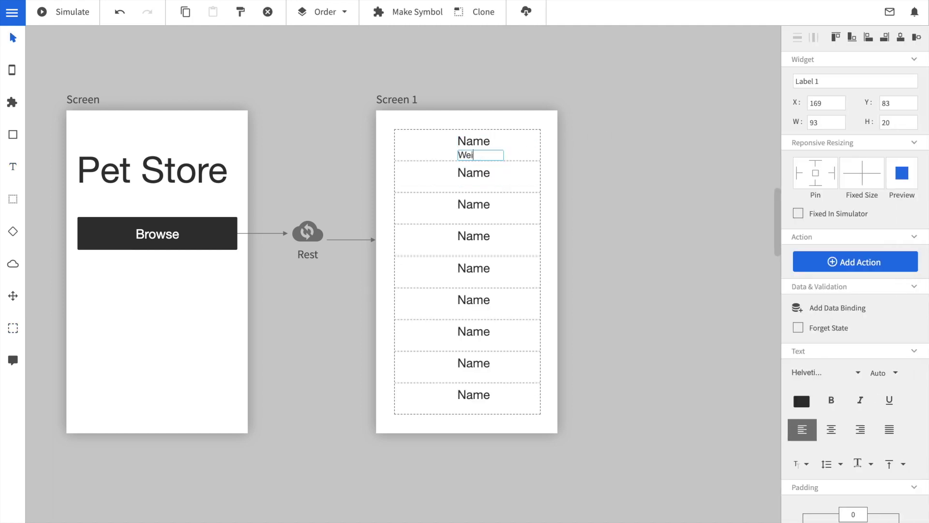
pyautogui.click(582, 155)
# Increase the grid's row spacing and place a camera image from the 'cam' search in the first row.
pyautogui.click(410, 172)
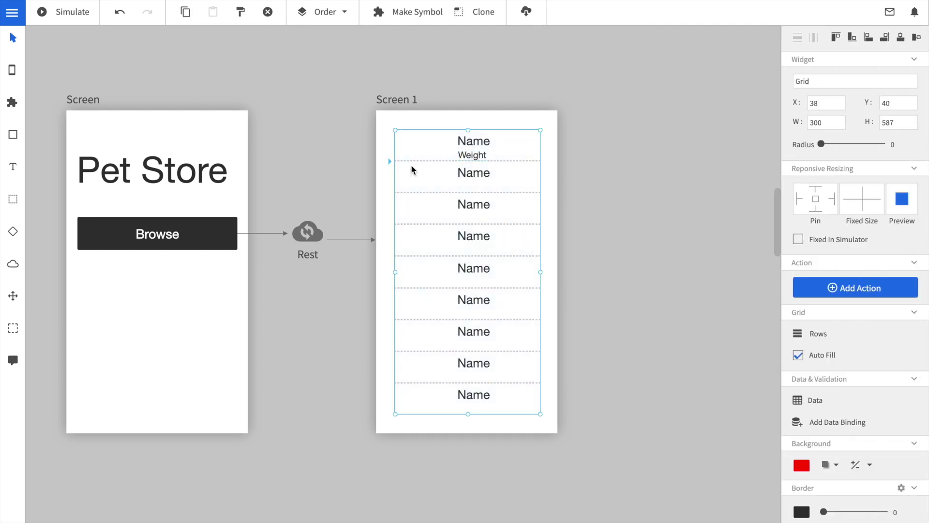
pyautogui.moveTo(389, 172); pyautogui.dragTo(390, 174)
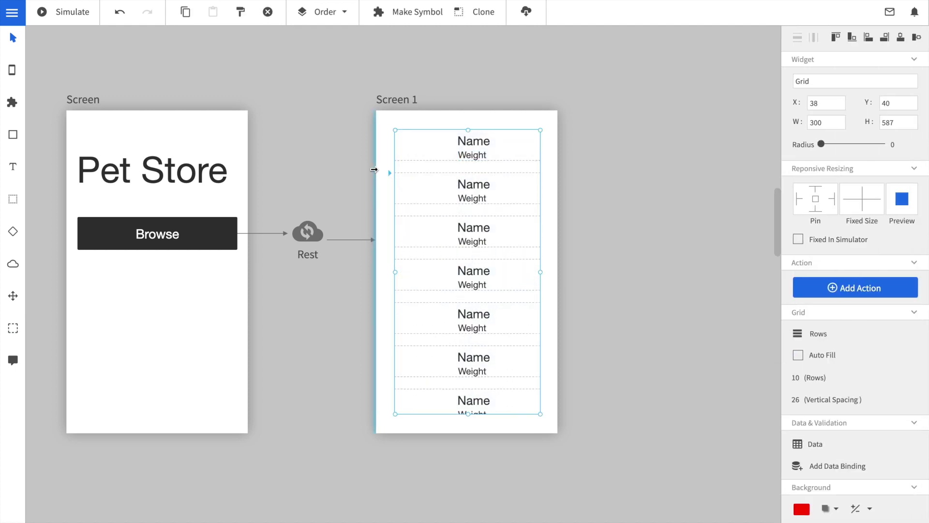
pyautogui.click(338, 165)
pyautogui.press('BackSpace')
pyautogui.press('BackSpace')
pyautogui.press('BackSpace')
pyautogui.press('BackSpace')
pyautogui.write('cam')
pyautogui.moveTo(224, 133); pyautogui.dragTo(407, 141)
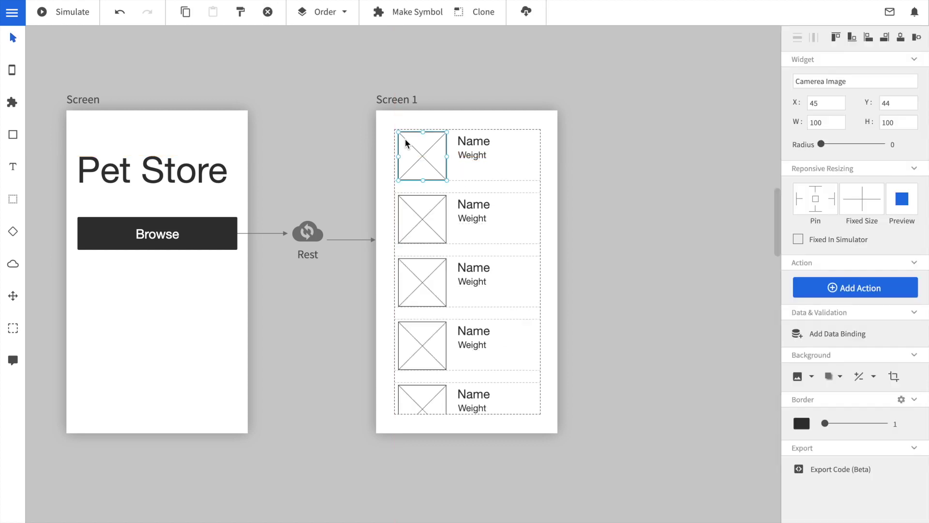
# Select the pet grid on Screen 1 and open its Add Data Binding dialog.
pyautogui.click(589, 181)
pyautogui.click(537, 180)
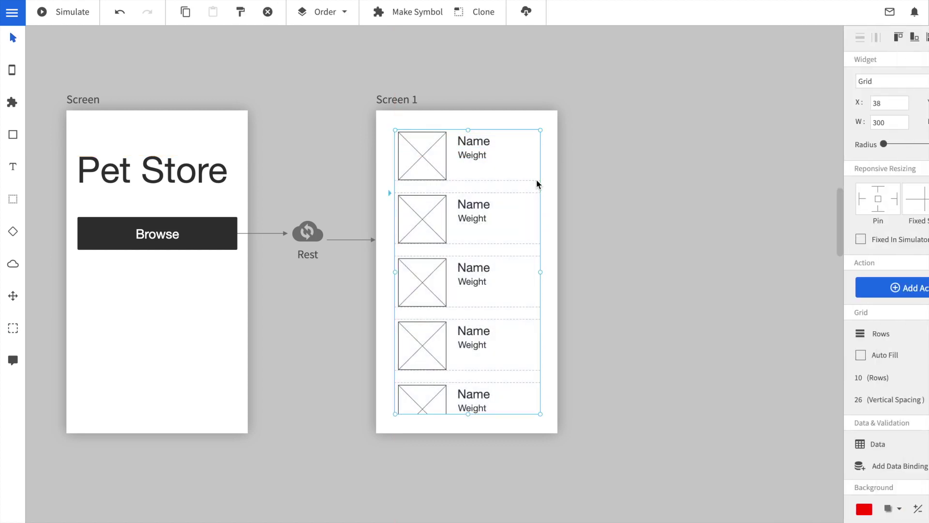
pyautogui.click(825, 466)
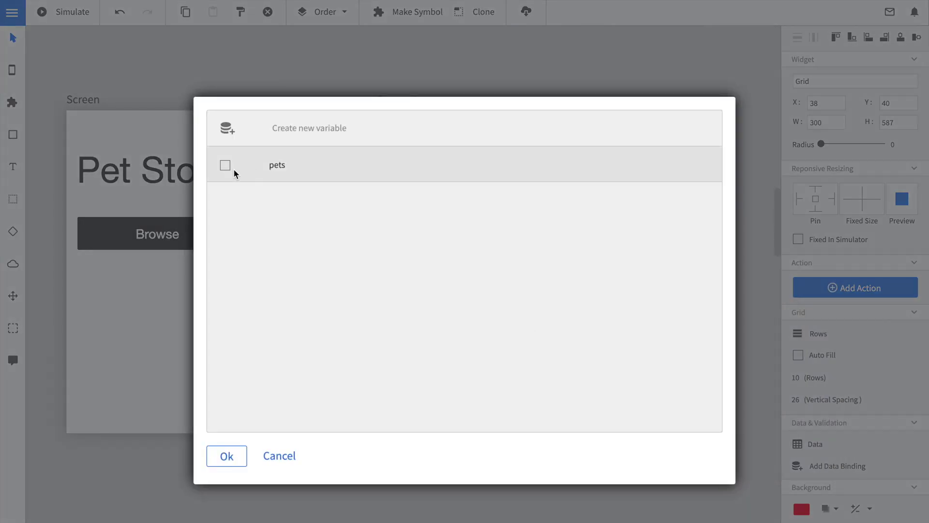
# Bind the grid's incoming data to the pets variable.
pyautogui.click(226, 167)
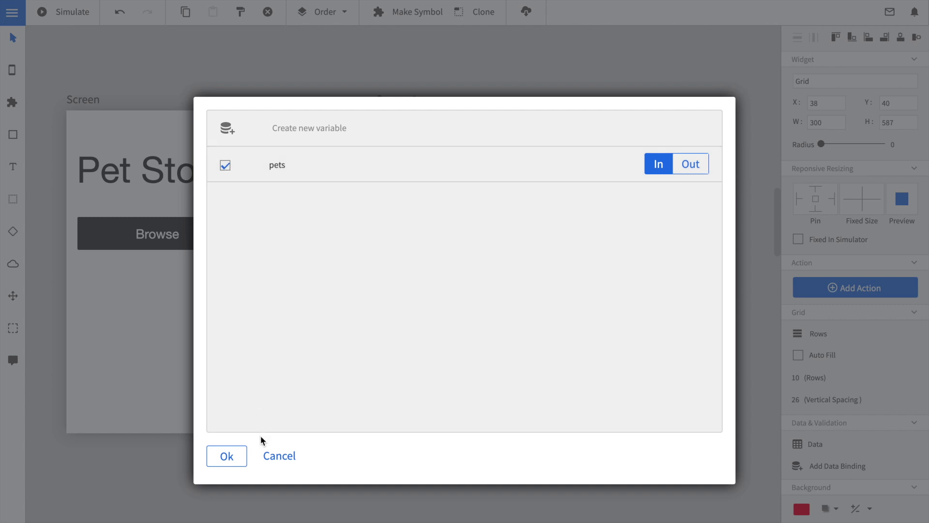
pyautogui.click(228, 456)
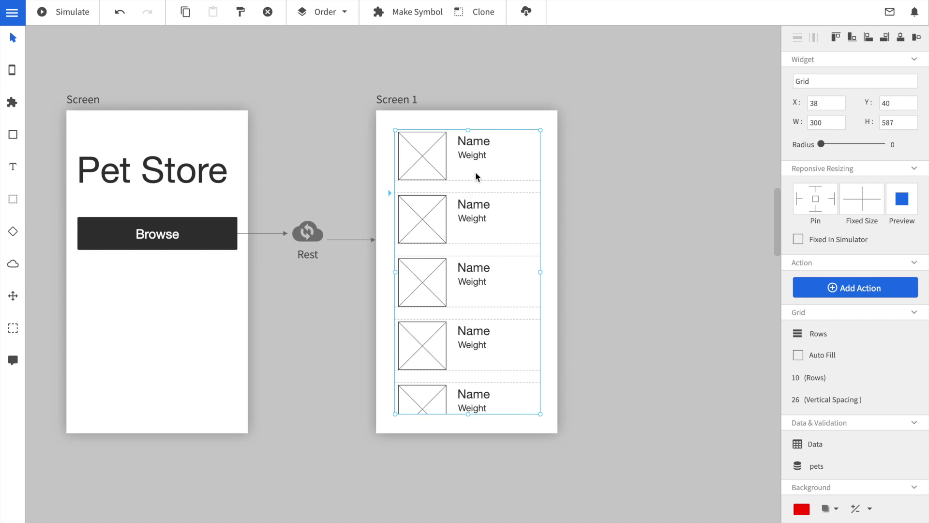
# Bind the first row's Name label to pets[0].name.
pyautogui.click(481, 146)
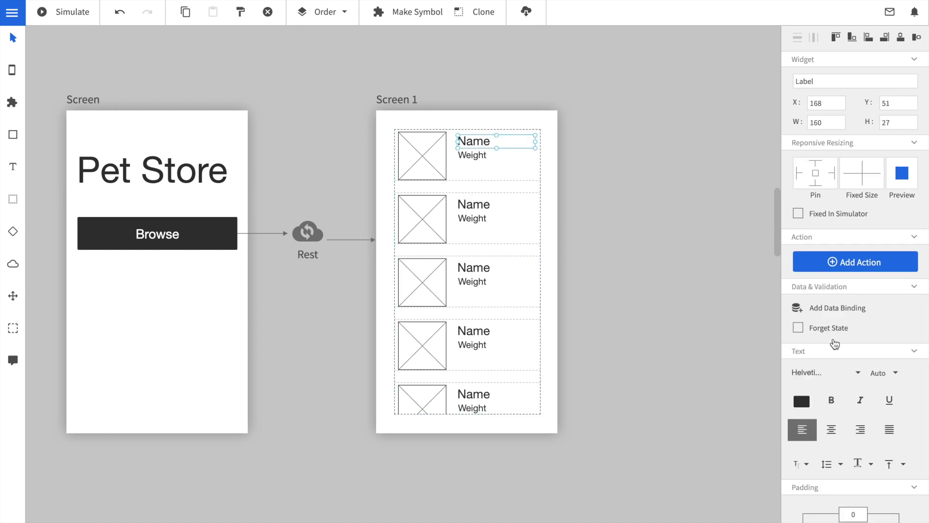
pyautogui.click(840, 308)
pyautogui.click(369, 130)
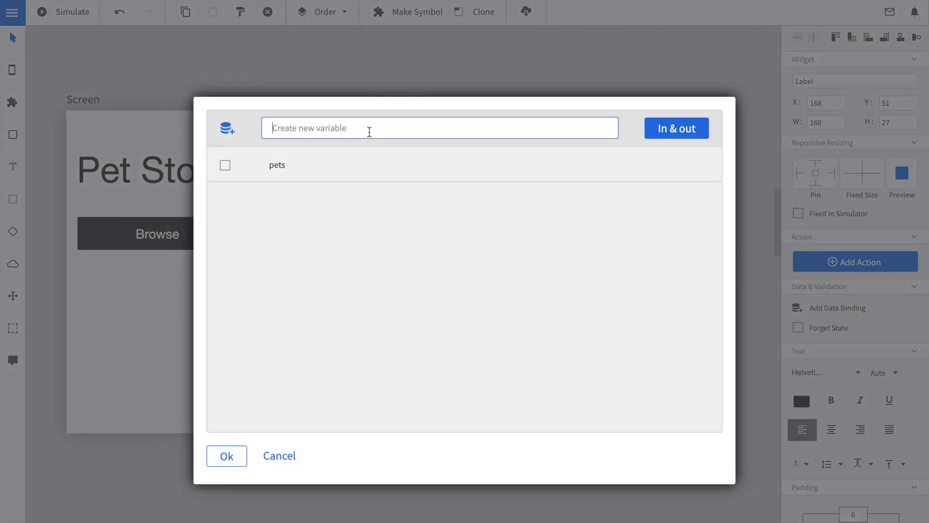
pyautogui.write('pet')
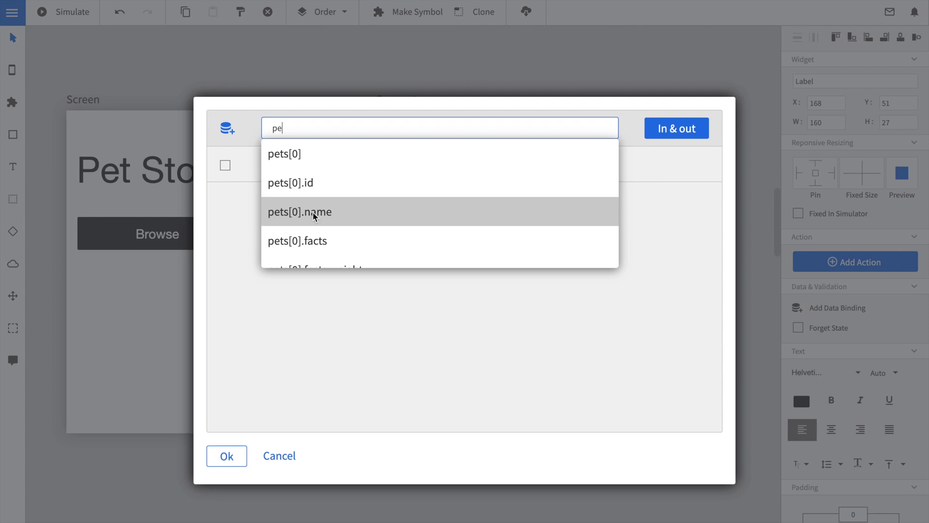
pyautogui.click(310, 211)
pyautogui.click(228, 456)
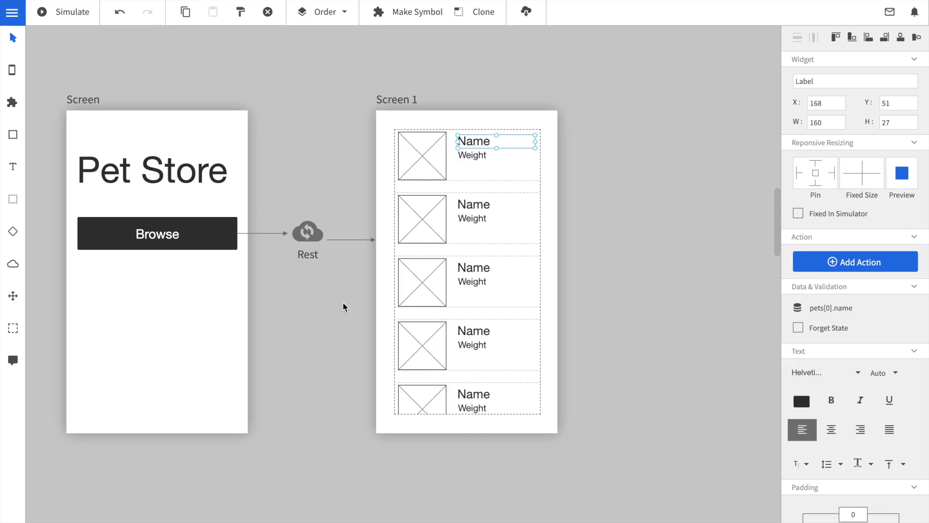
# Bind the first row's Weight label to pets[0].facts.weight.
pyautogui.click(479, 155)
pyautogui.click(838, 312)
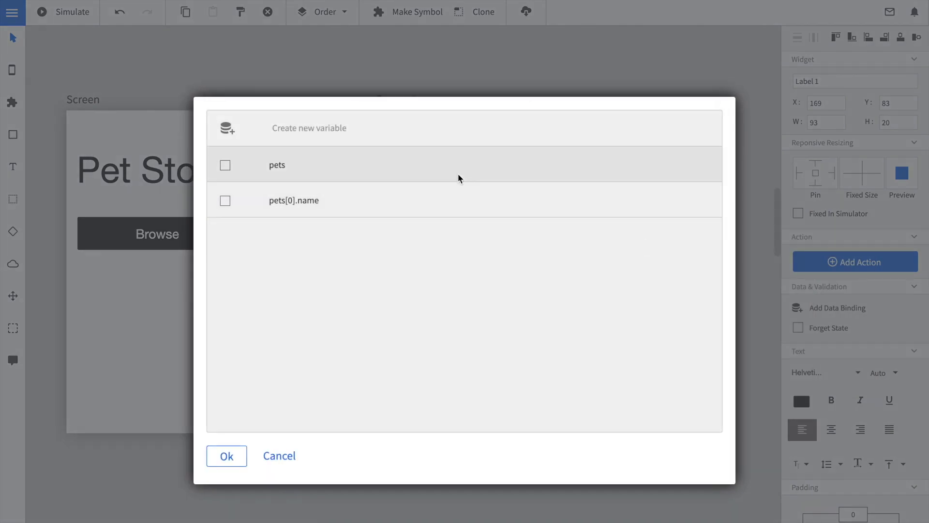
pyautogui.write('pet')
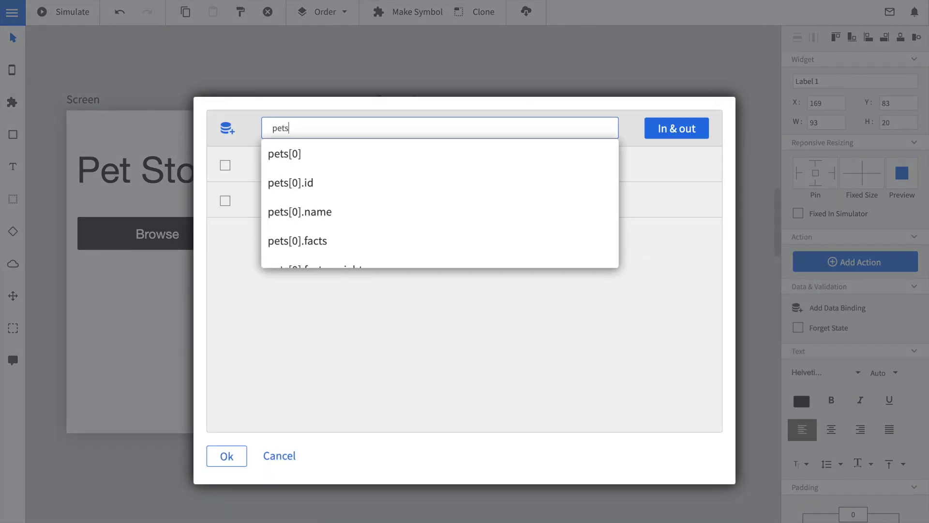
pyautogui.write('s')
pyautogui.scroll(-3, 435, 203)
pyautogui.press('BackSpace')
pyautogui.click(435, 195)
pyautogui.press('Up')
pyautogui.press('Return')
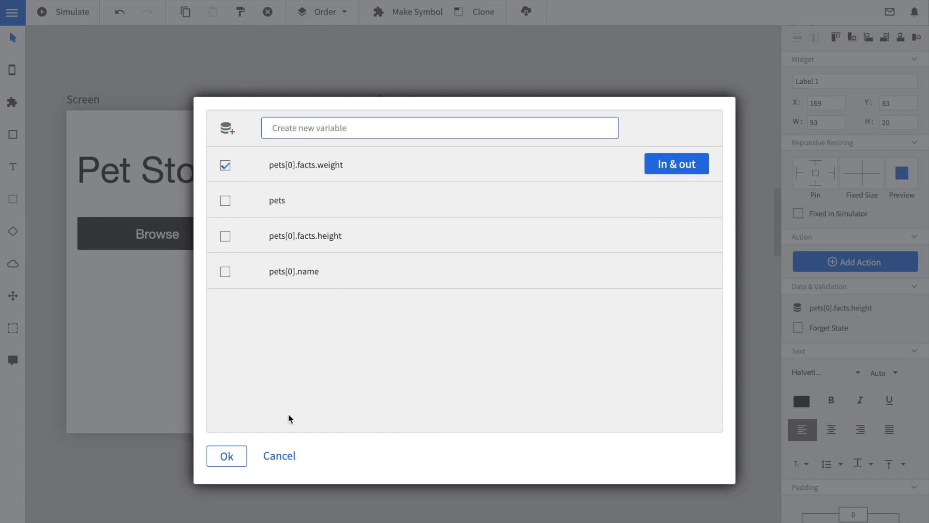
pyautogui.click(240, 452)
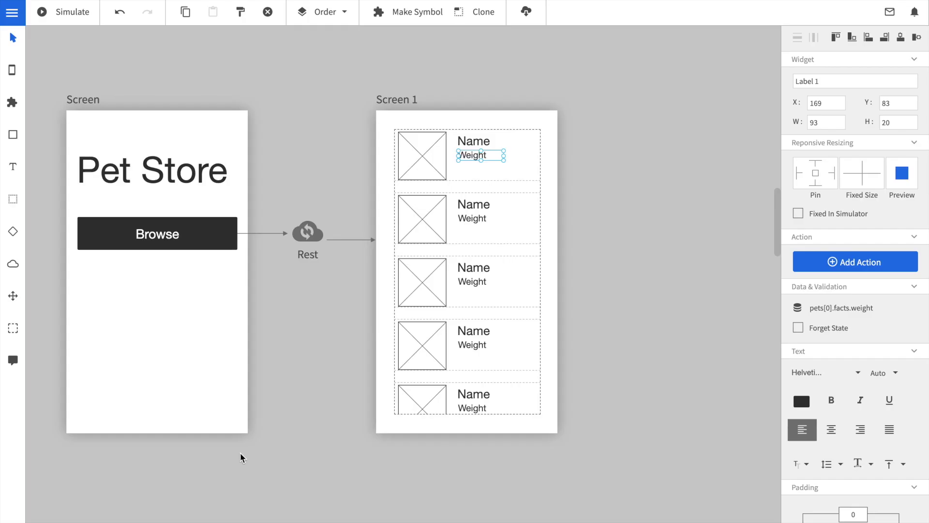
# Bind the first row's camera image placeholder to pets[0].image via Add Data Binding.
pyautogui.click(224, 304)
pyautogui.click(416, 157)
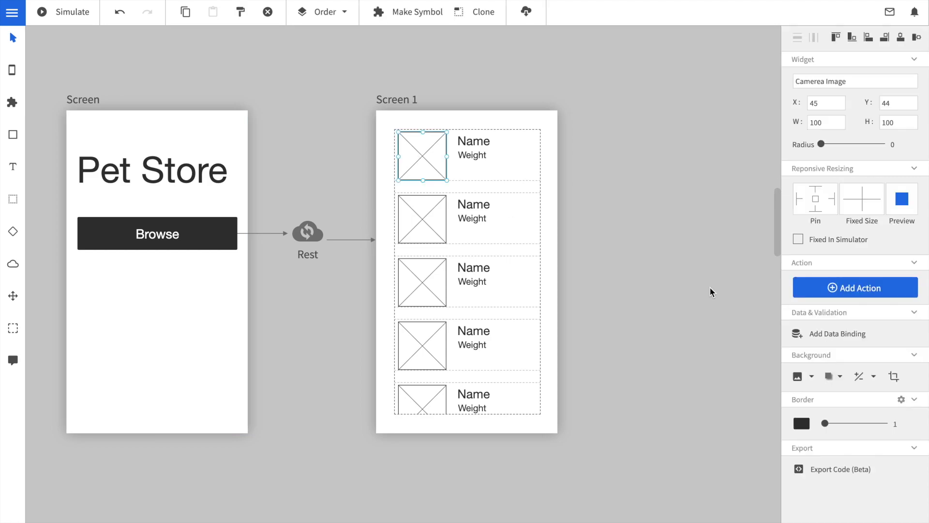
pyautogui.click(823, 332)
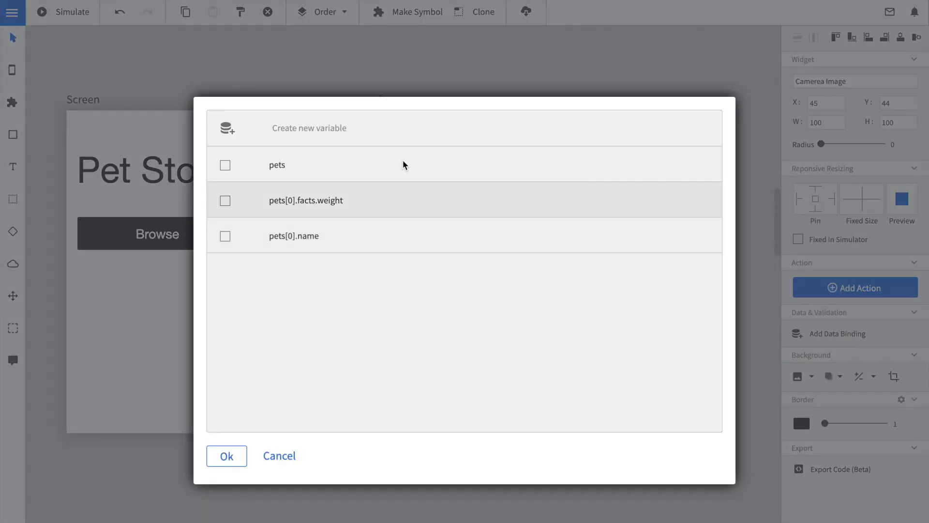
pyautogui.click(365, 133)
pyautogui.write('pet')
pyautogui.press('Down')
pyautogui.press('Down')
pyautogui.press('Down')
pyautogui.press('Down')
pyautogui.press('Down')
pyautogui.press('Down')
pyautogui.press('Down')
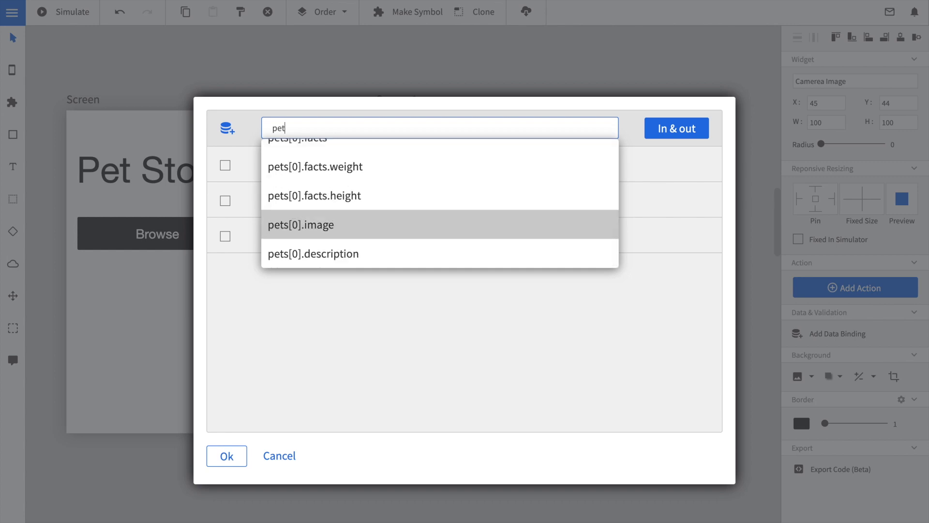
pyautogui.press('Return')
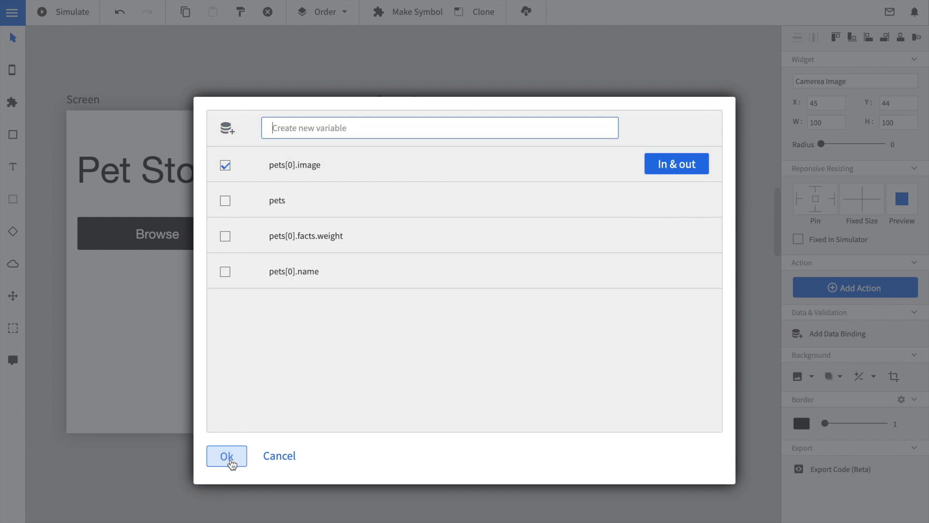
pyautogui.click(232, 459)
pyautogui.click(199, 311)
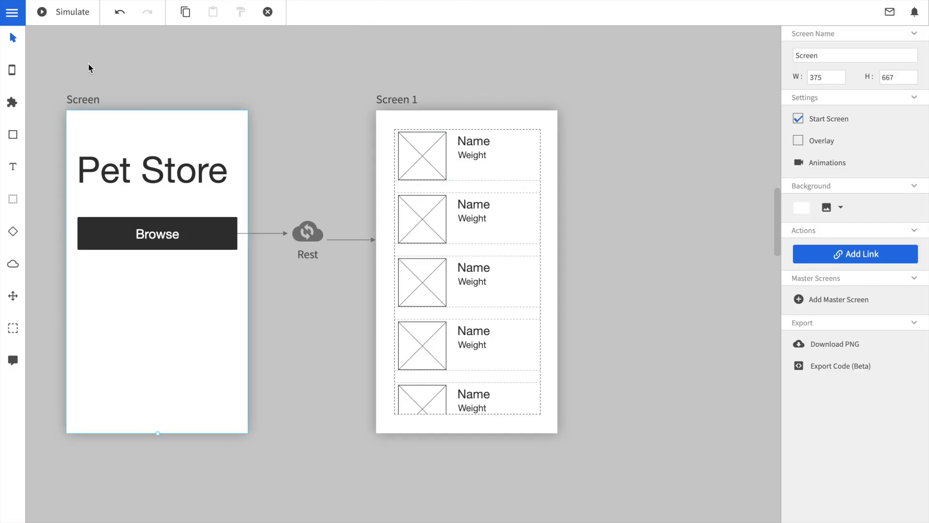
pyautogui.click(75, 18)
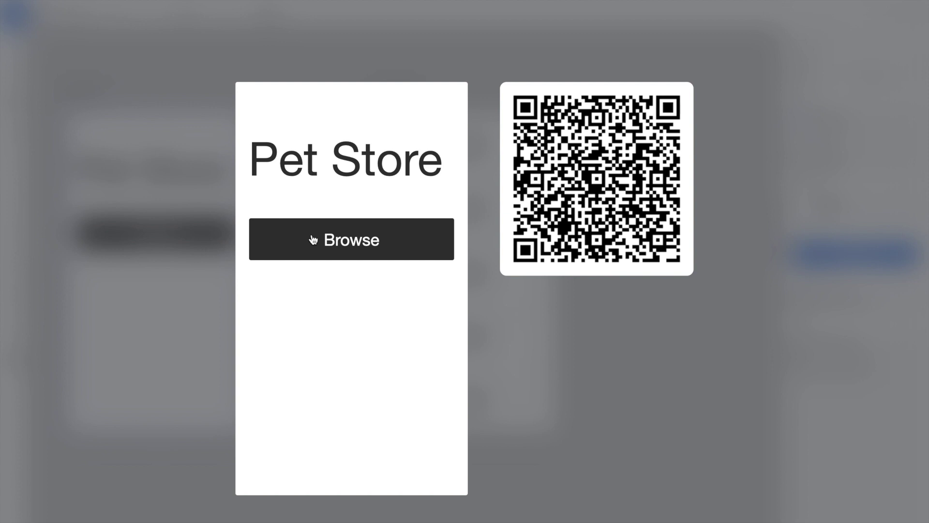
pyautogui.click(313, 239)
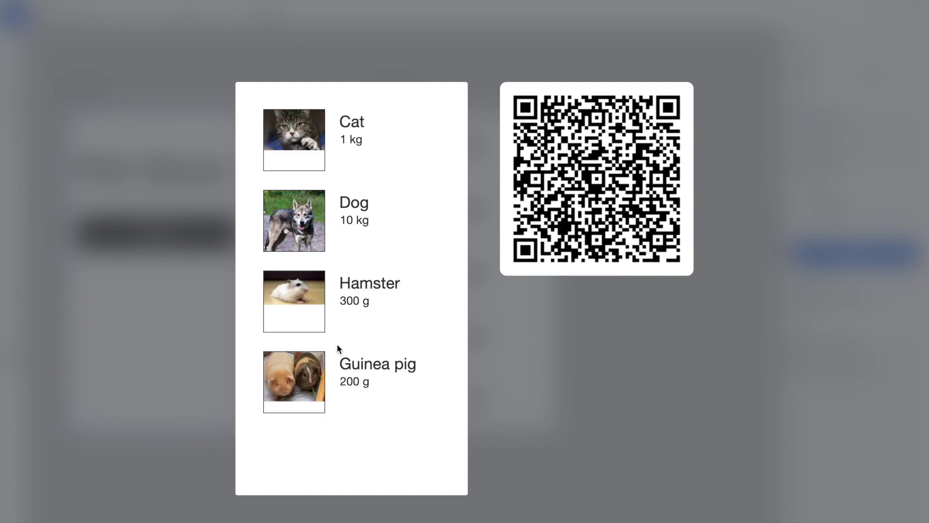
pyautogui.click(146, 155)
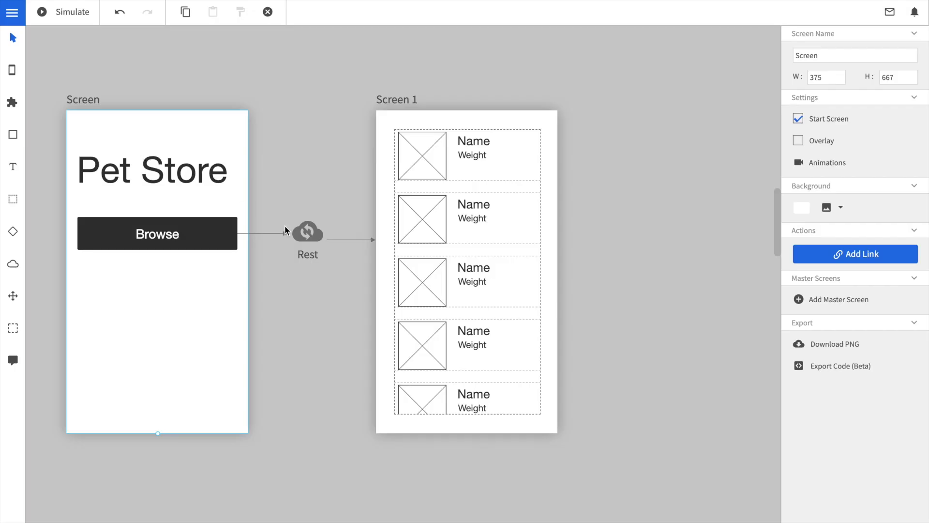
# Add an empty Screen 2 to the right of Screen 1.
pyautogui.hscroll(5, 319, 247)
pyautogui.hscroll(1, 319, 250)
pyautogui.press('s')
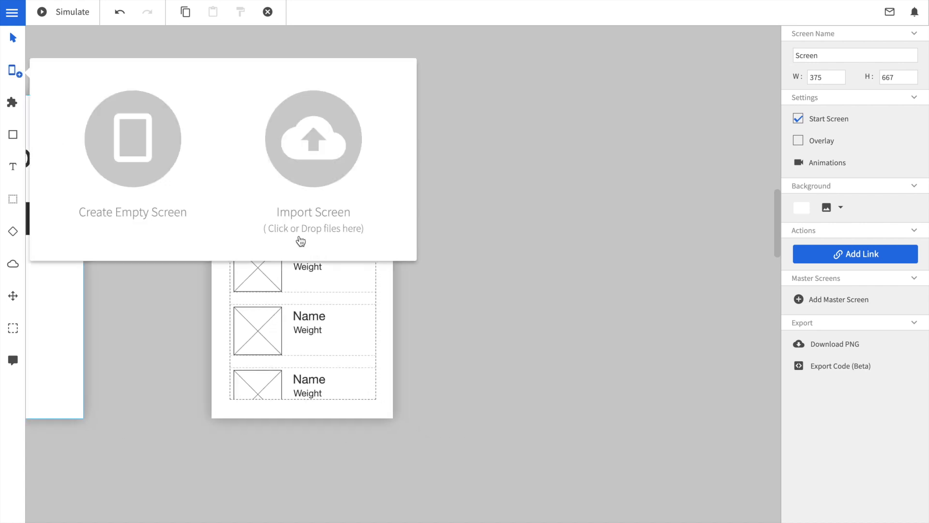
pyautogui.click(158, 158)
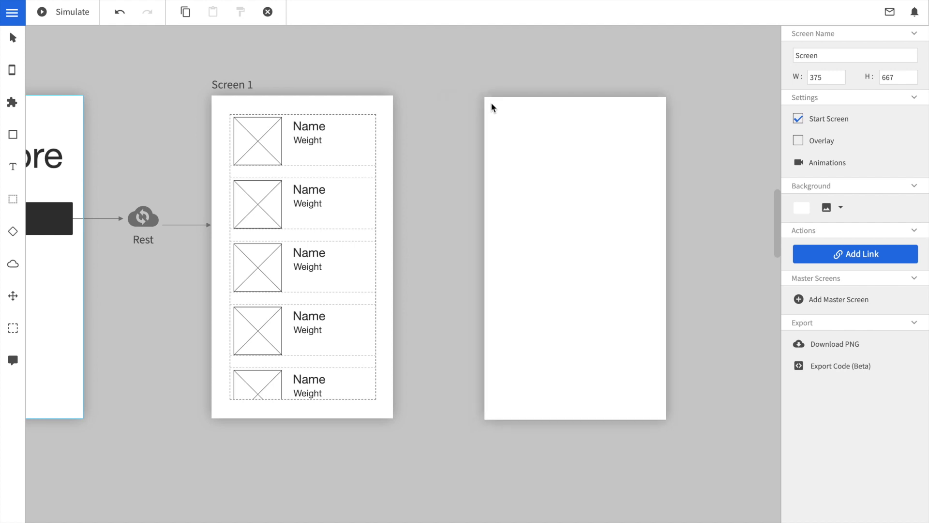
pyautogui.click(490, 103)
# Drop a WireFrame button into the pet grid's first row.
pyautogui.press('w')
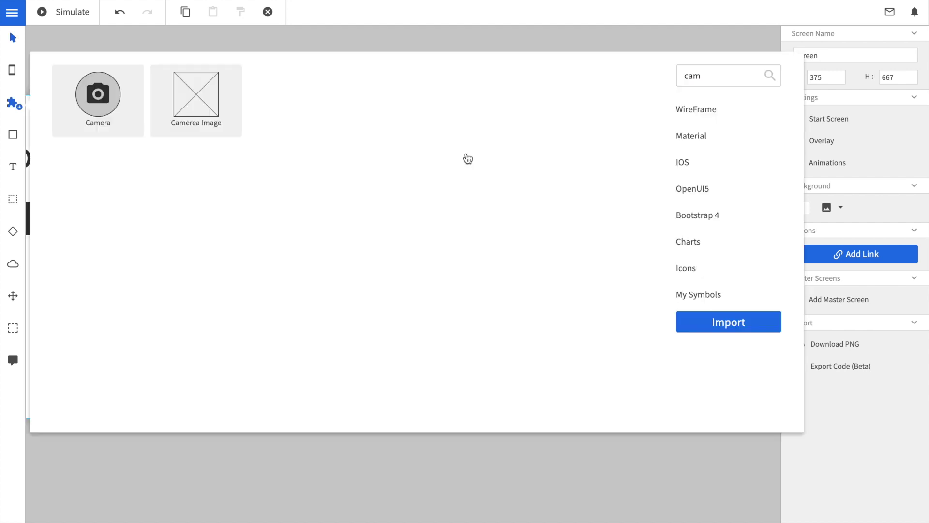
pyautogui.click(716, 110)
pyautogui.moveTo(221, 113); pyautogui.dragTo(352, 156)
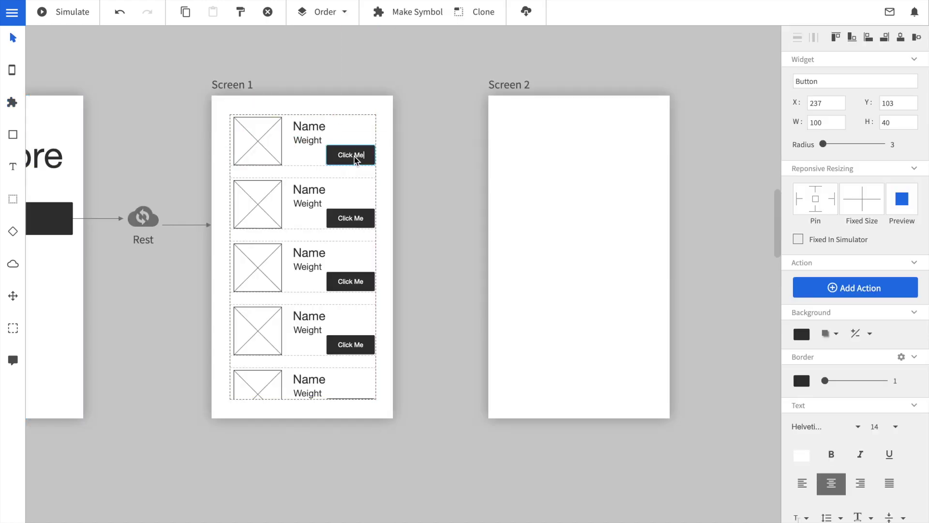
# Relabel the grid's row button to 'More' and narrow it from its left edge.
pyautogui.doubleClick(350, 154)
pyautogui.write('More')
pyautogui.click(419, 162)
pyautogui.click(330, 157)
pyautogui.moveTo(330, 158); pyautogui.dragTo(342, 157)
# Add a Link to other screen action on the More button targeting Screen 2.
pyautogui.click(799, 287)
pyautogui.click(758, 253)
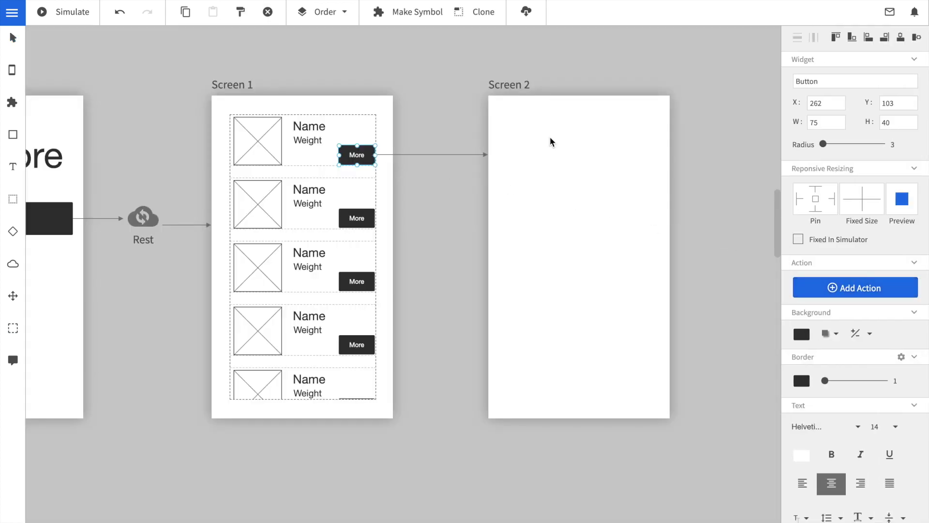
pyautogui.click(547, 143)
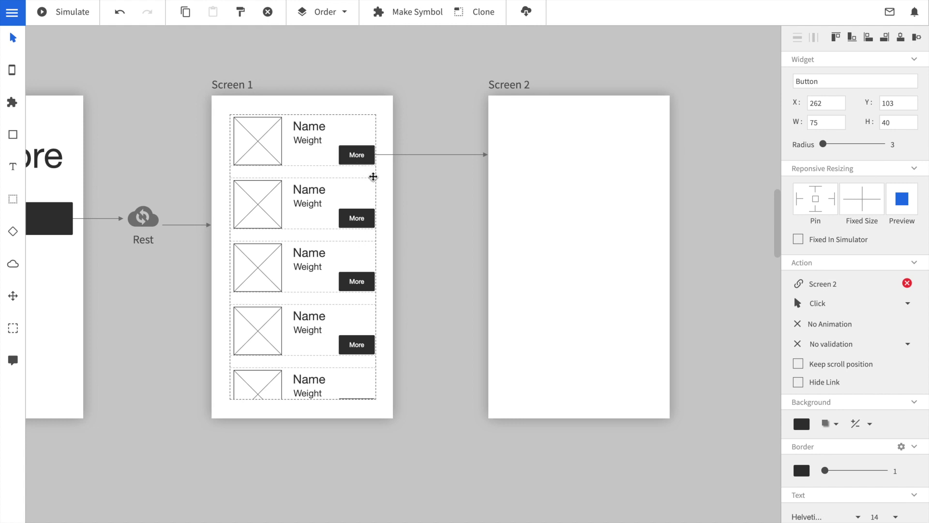
pyautogui.click(373, 178)
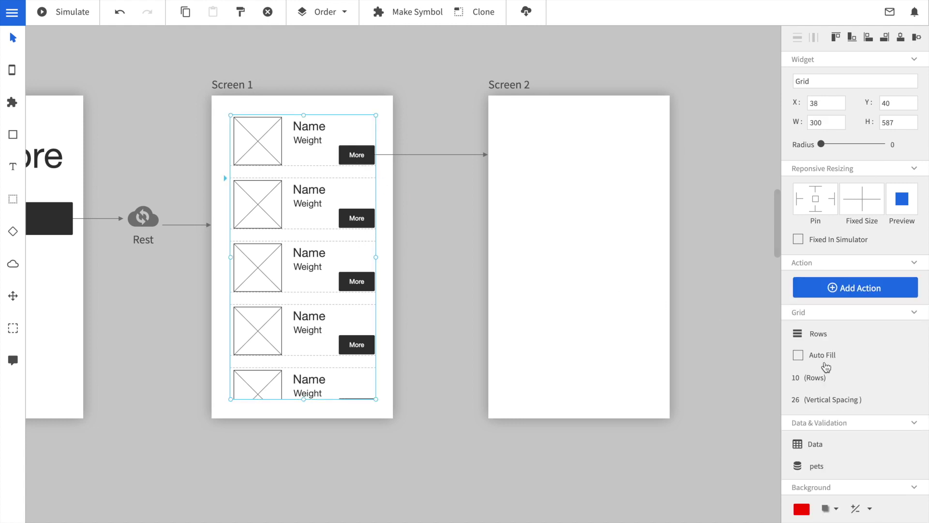
# Add a new output variable 'selected' to the pet grid's data binding, alongside pets.
pyautogui.click(825, 468)
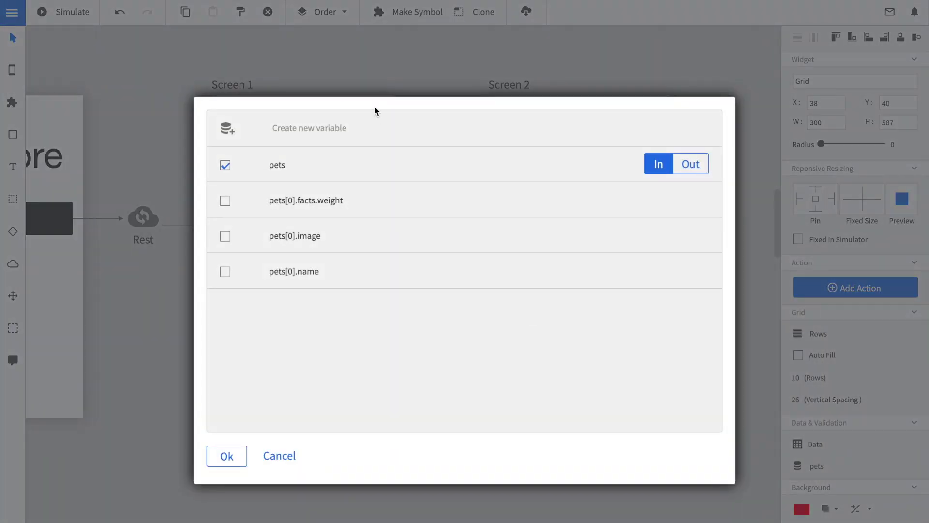
pyautogui.click(364, 118)
pyautogui.write('selec')
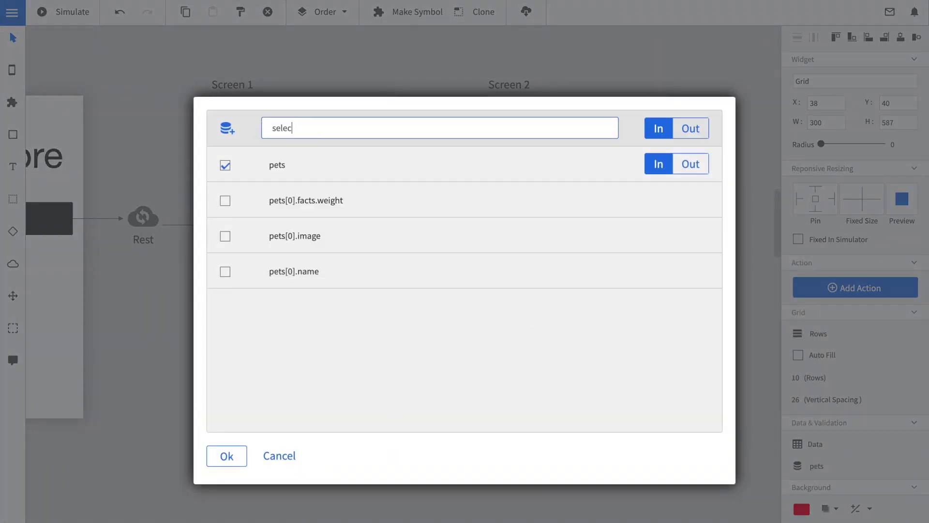
pyautogui.write('ted')
pyautogui.click(692, 129)
pyautogui.press('Return')
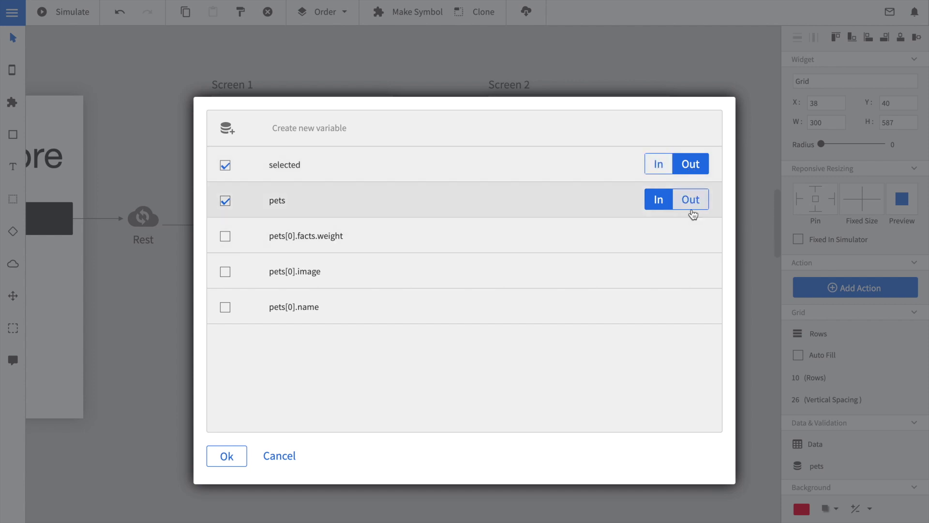
# Confirm the grid bindings and place a wider, taller image placeholder on Screen 2.
pyautogui.click(227, 456)
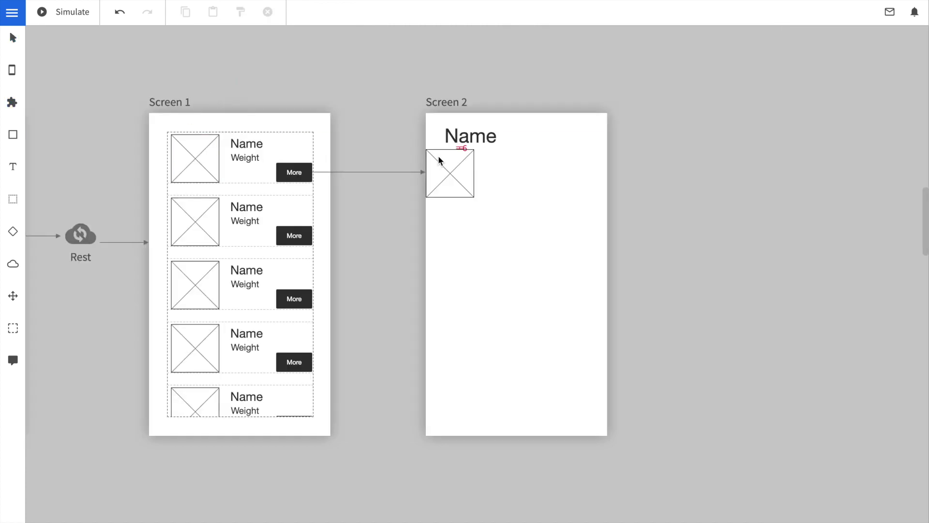
pyautogui.moveTo(439, 158); pyautogui.dragTo(444, 160)
pyautogui.moveTo(493, 178); pyautogui.dragTo(581, 178)
pyautogui.moveTo(513, 203); pyautogui.dragTo(514, 227)
# Add a 'Weight' label below the image and a duplicated 'Height' label.
pyautogui.press('l')
pyautogui.moveTo(444, 241); pyautogui.dragTo(582, 400)
pyautogui.write('Weight')
pyautogui.hotkey('ctrl', 'c')
pyautogui.hotkey('ctrl', 'v')
pyautogui.doubleClick(465, 265)
pyautogui.write('Height')
pyautogui.press('Escape')
# Add an italic 'Decription' label to Screen 2.
pyautogui.press('l')
pyautogui.write('Decription')
pyautogui.click(860, 400)
pyautogui.click(641, 210)
pyautogui.click(484, 87)
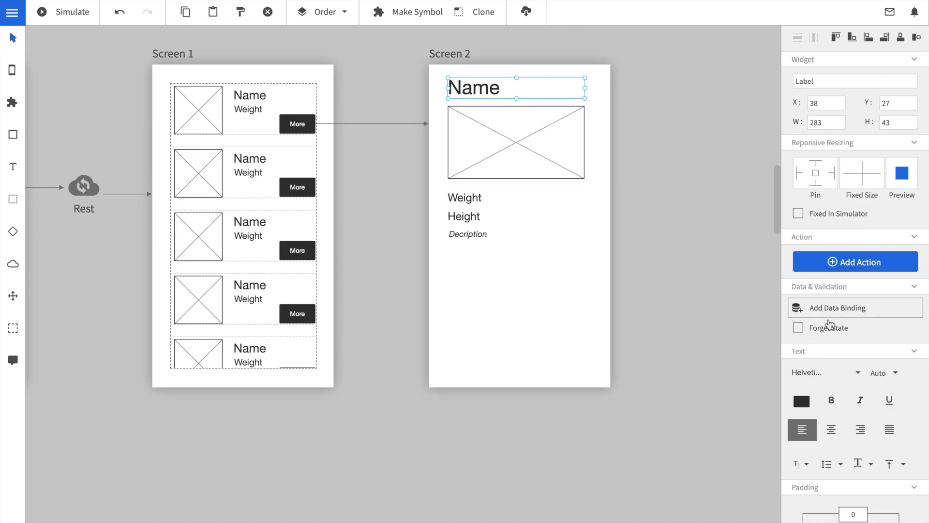
# Bind the Name label to a new variable selected.name.
pyautogui.click(837, 309)
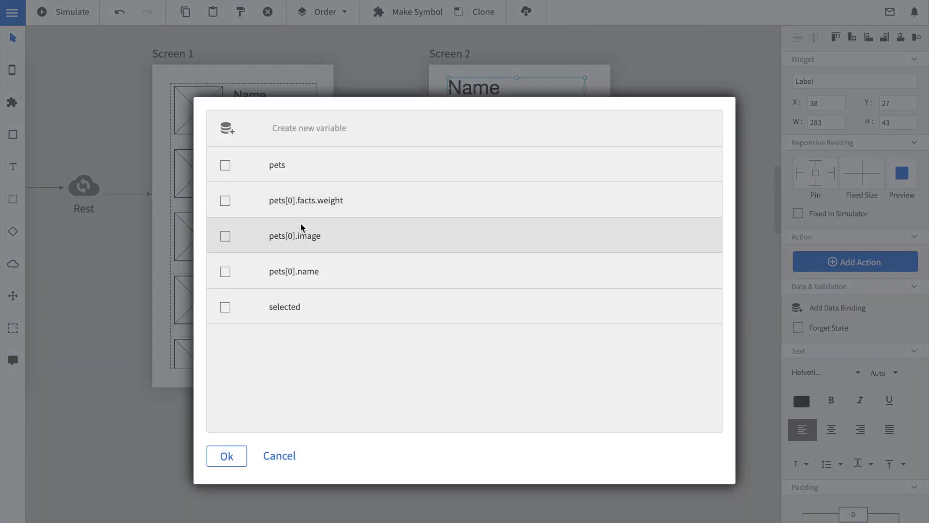
pyautogui.click(330, 129)
pyautogui.write('s')
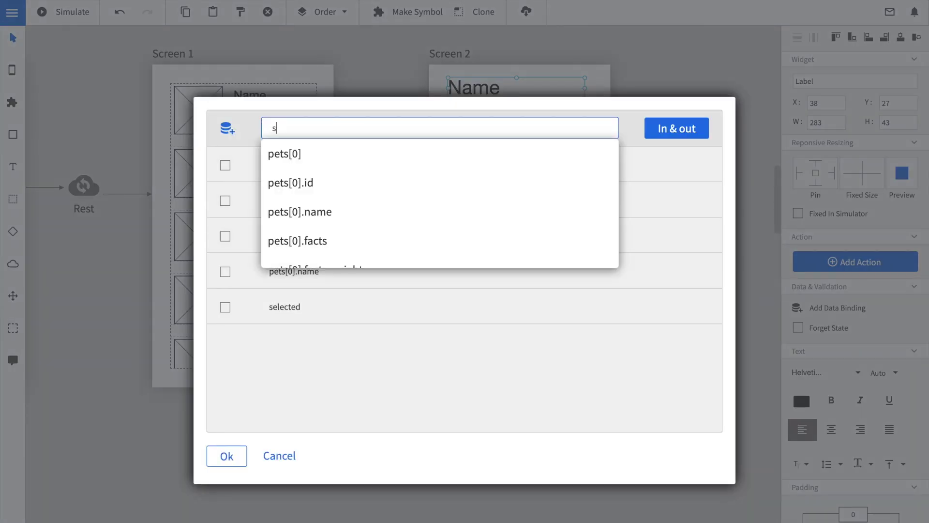
pyautogui.write('ele')
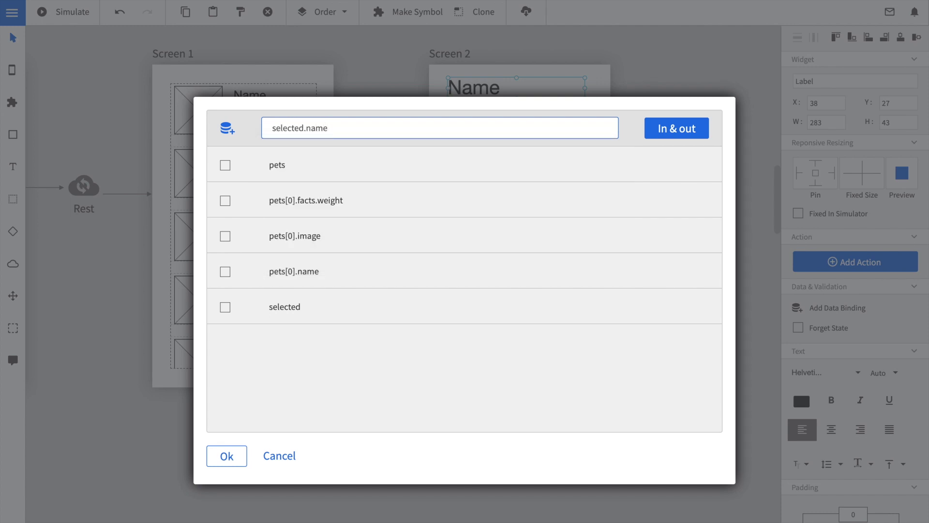
pyautogui.write('cted.name')
pyautogui.press('Return')
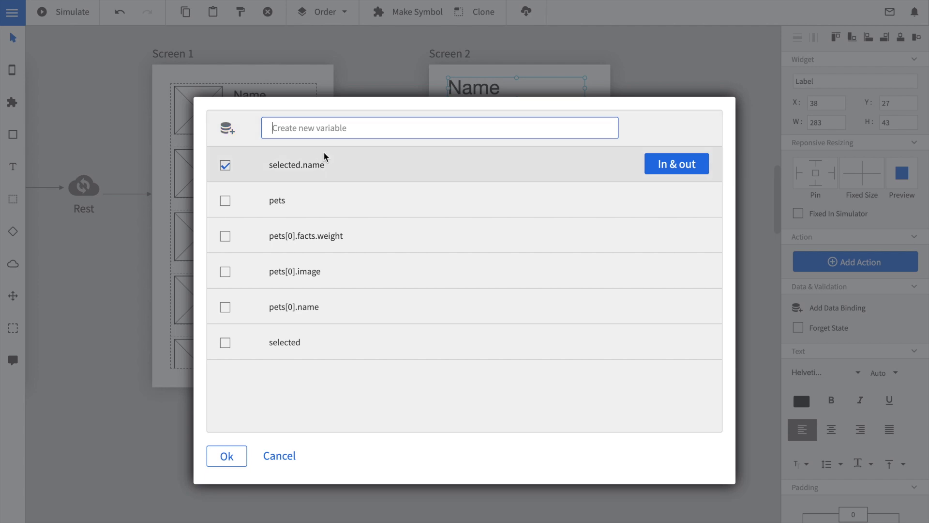
pyautogui.click(237, 457)
# Bind the image placeholder to the selected.image variable.
pyautogui.click(513, 155)
pyautogui.click(825, 334)
pyautogui.click(357, 126)
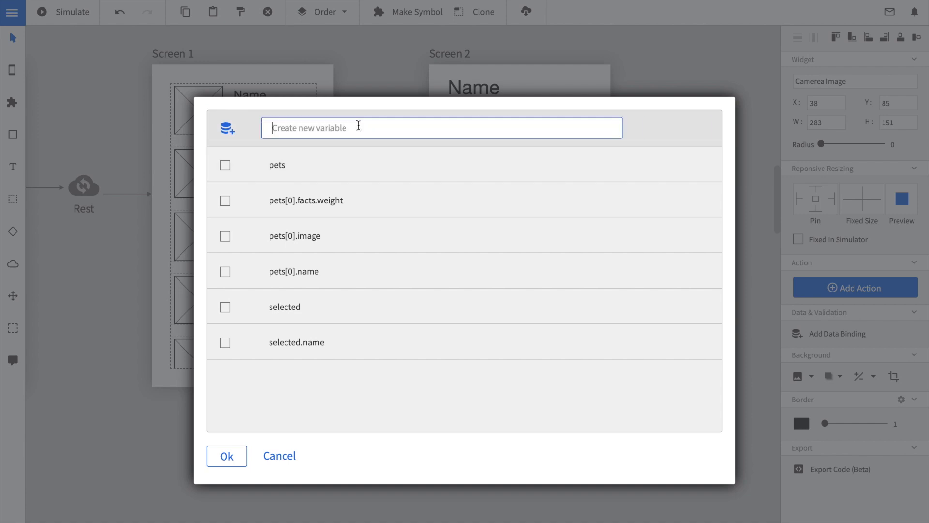
pyautogui.write('selected.image')
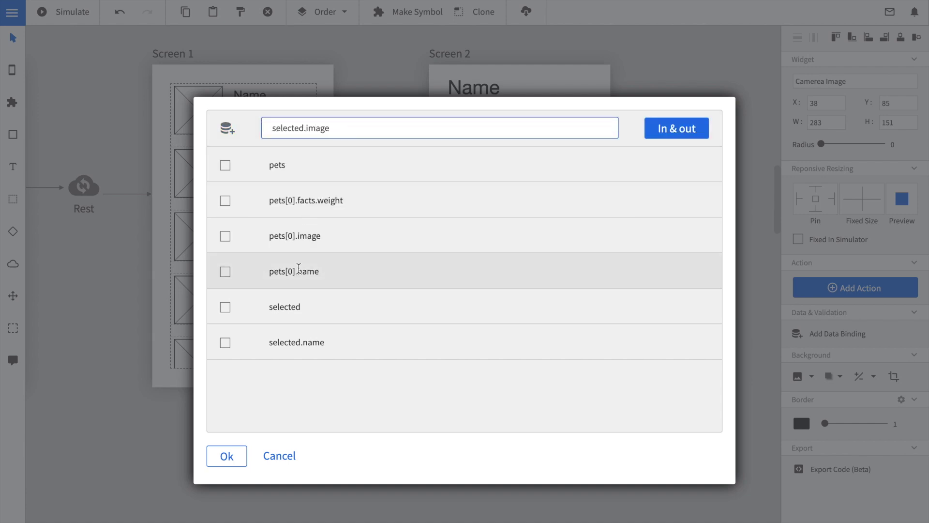
pyautogui.click(238, 456)
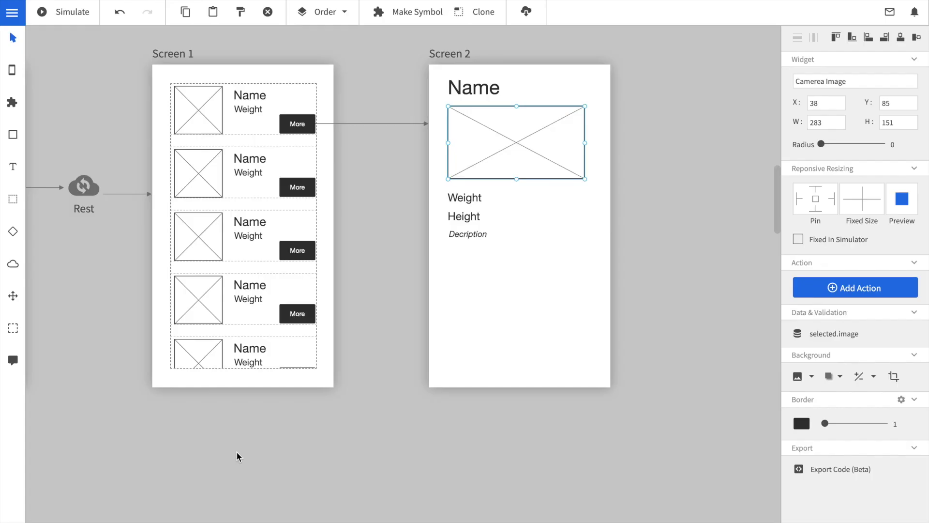
# Bind the Weight label to selected.facts.weight and enter selected.facts.height.
pyautogui.click(473, 204)
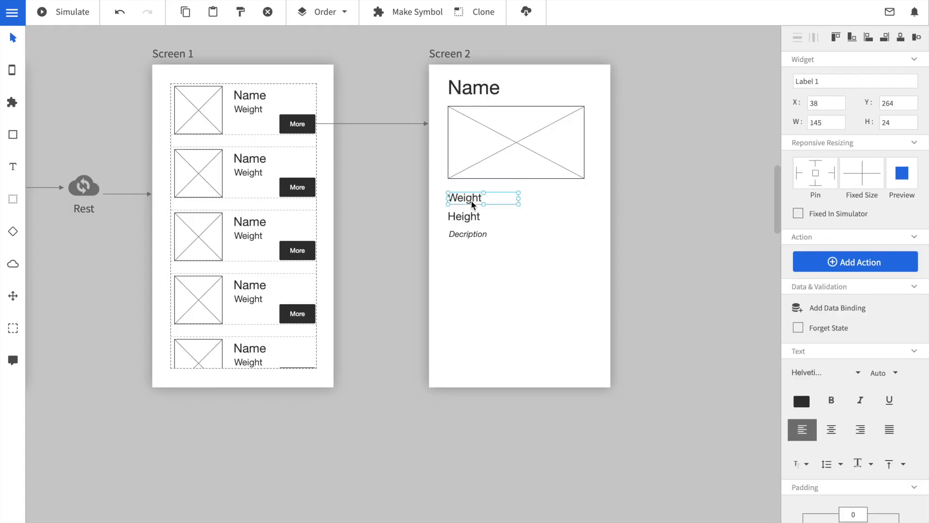
pyautogui.click(837, 308)
pyautogui.click(339, 127)
pyautogui.write('selected.facts.weight')
pyautogui.click(234, 457)
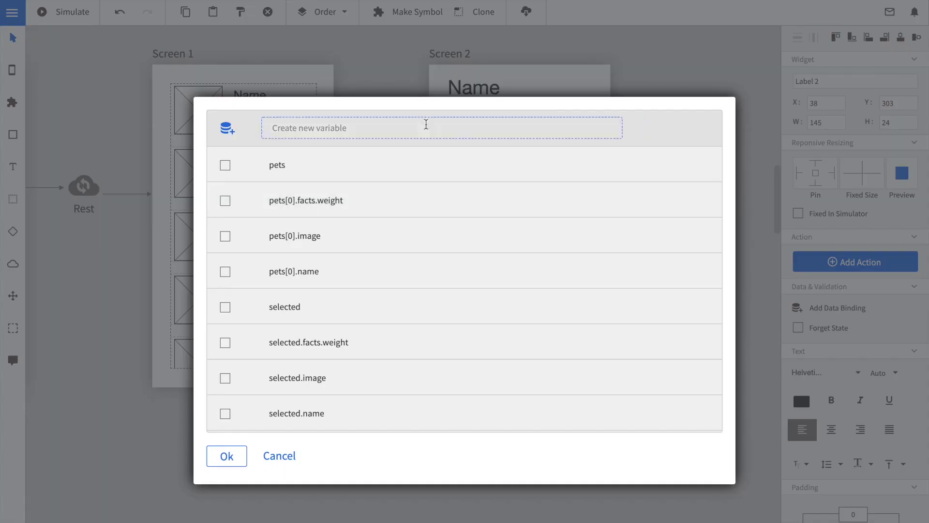
pyautogui.write('selected.facts.height')
# Bind the Decription label to a new selected.description variable.
pyautogui.click(524, 241)
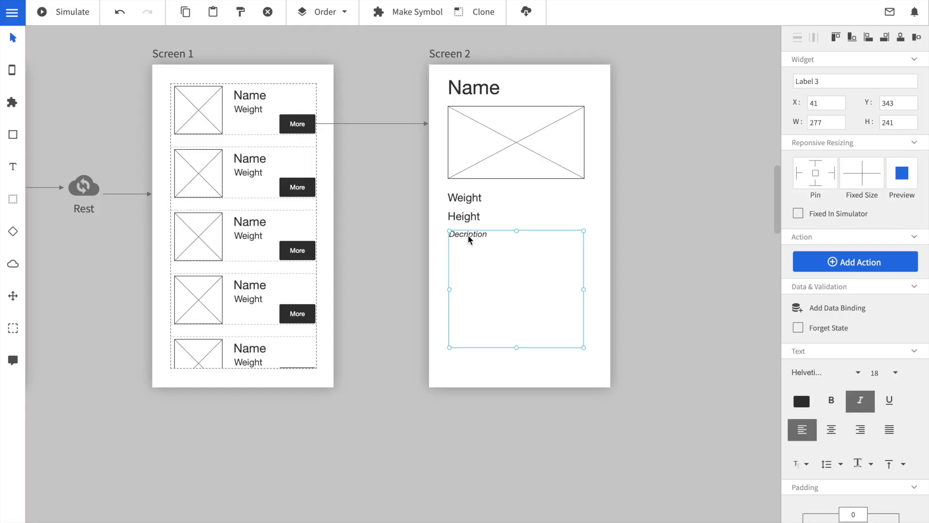
pyautogui.click(837, 308)
pyautogui.click(326, 128)
pyautogui.write('selected.descrip')
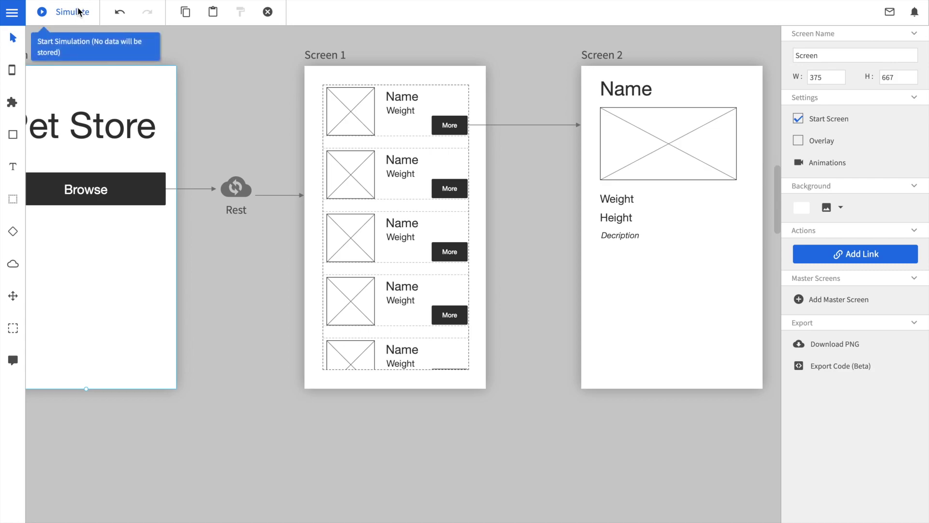
# Simulate the prototype, load the pet list with Browse, and open Cat's More page.
pyautogui.click(78, 11)
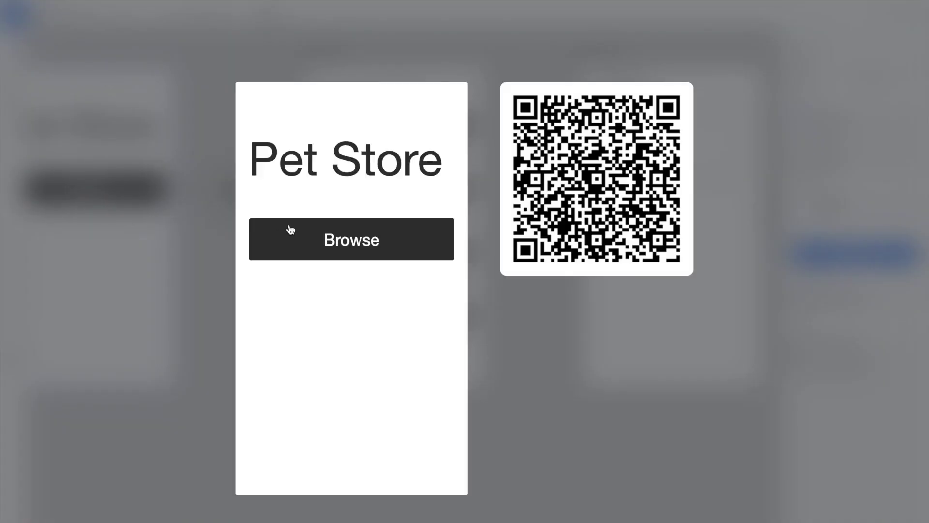
pyautogui.click(307, 237)
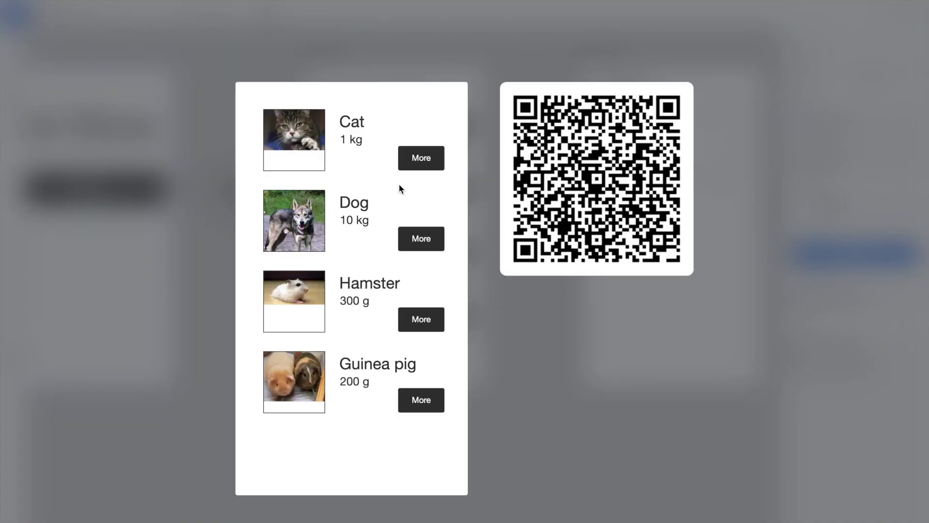
pyautogui.click(424, 165)
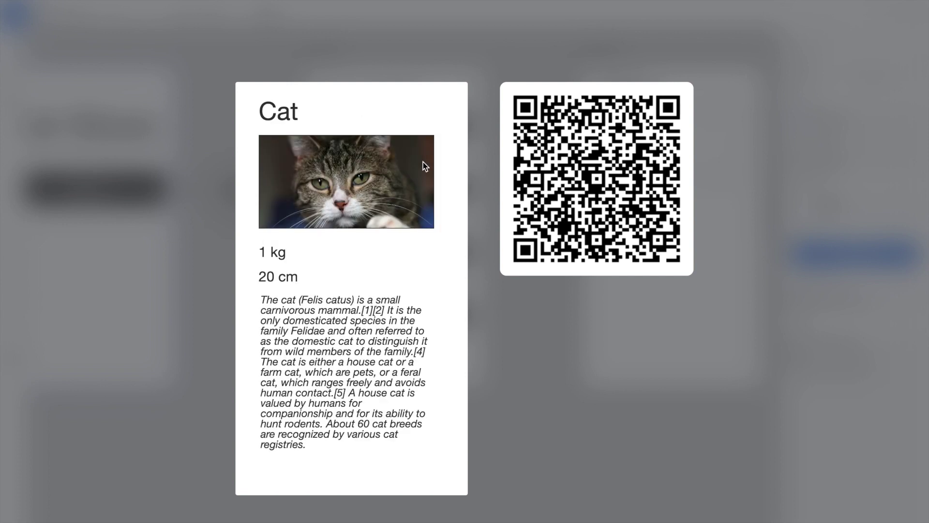